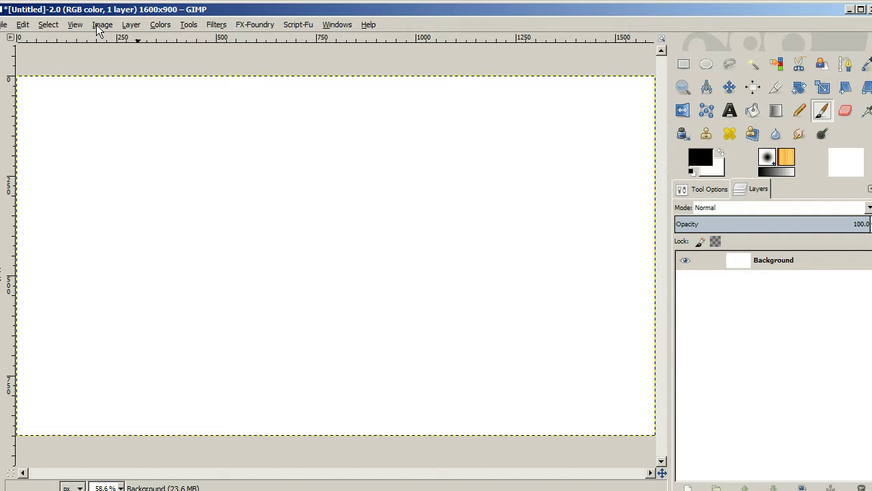
Confirm the image grid configuration with solid lines and 50 by 50 pixel spacing.
left_click(99, 25)
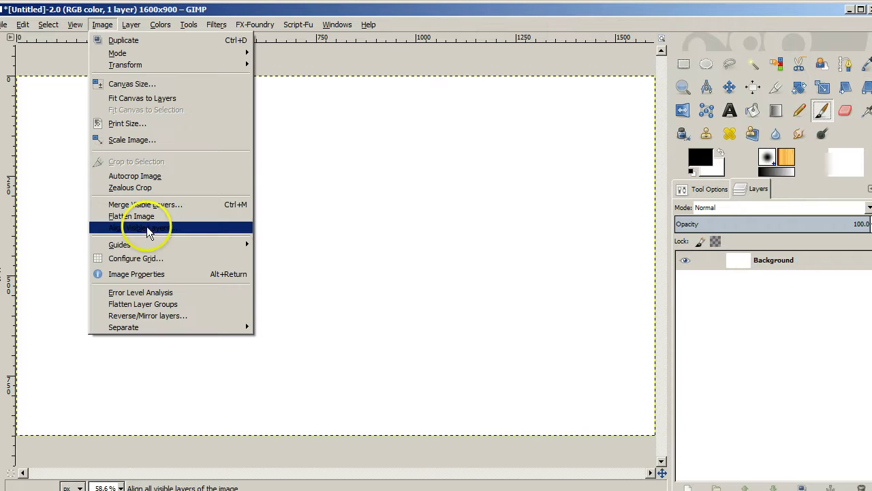
left_click(170, 259)
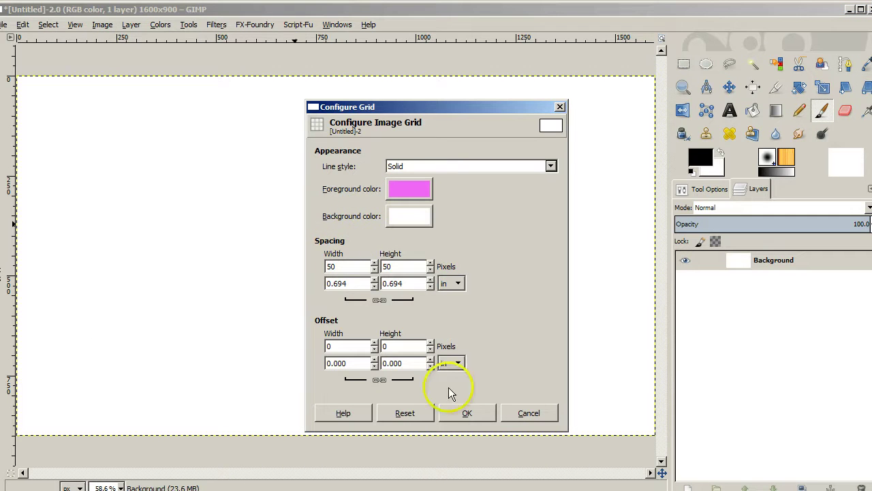
left_click(467, 410)
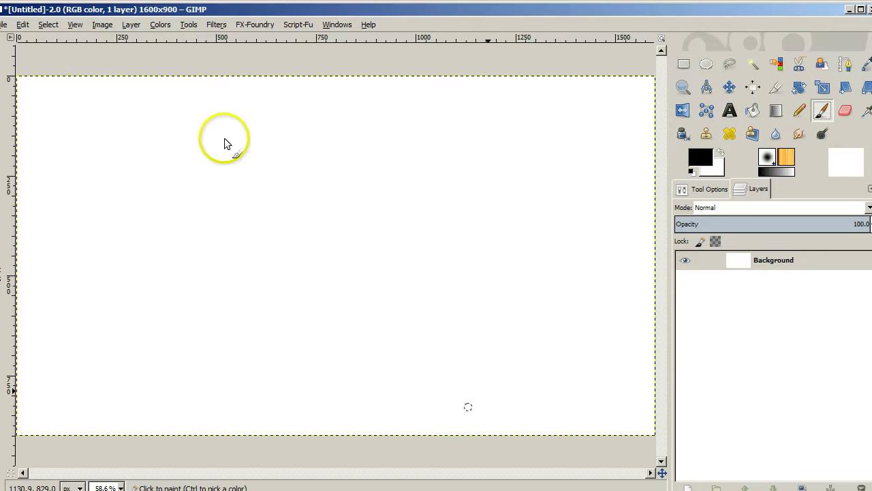
Show the grid over the canvas and turn on snapping to the grid.
left_click(79, 24)
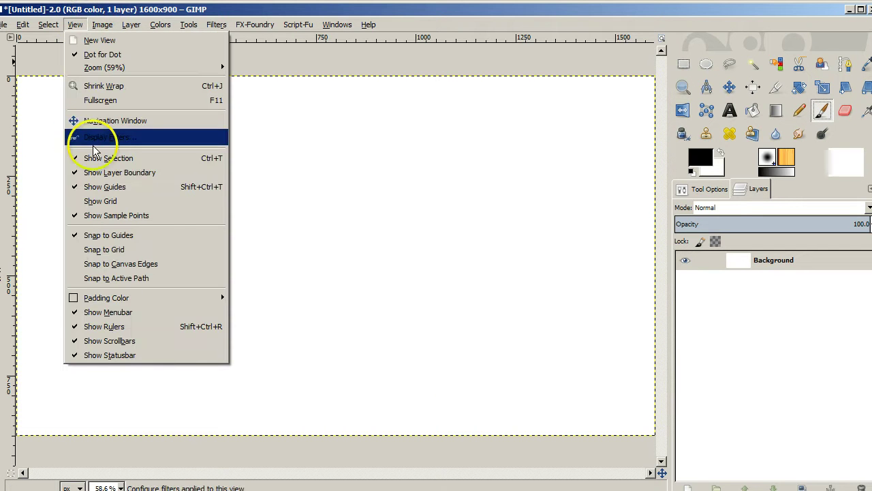
left_click(115, 200)
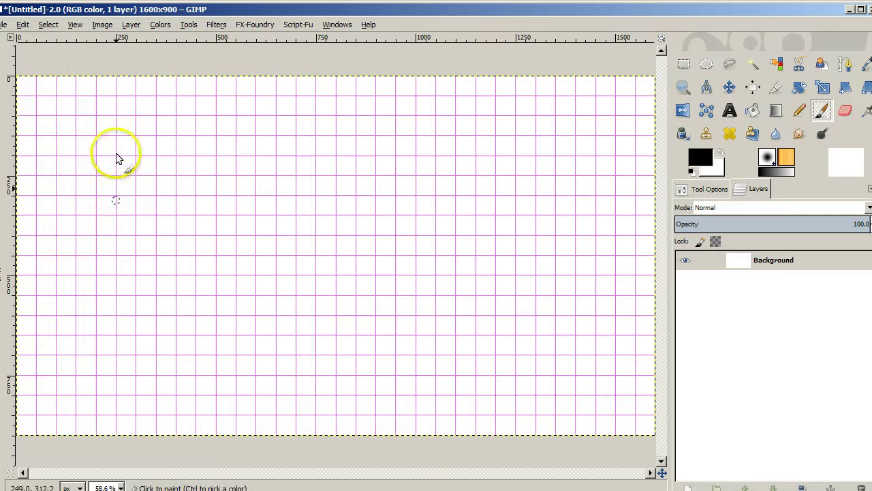
left_click(75, 25)
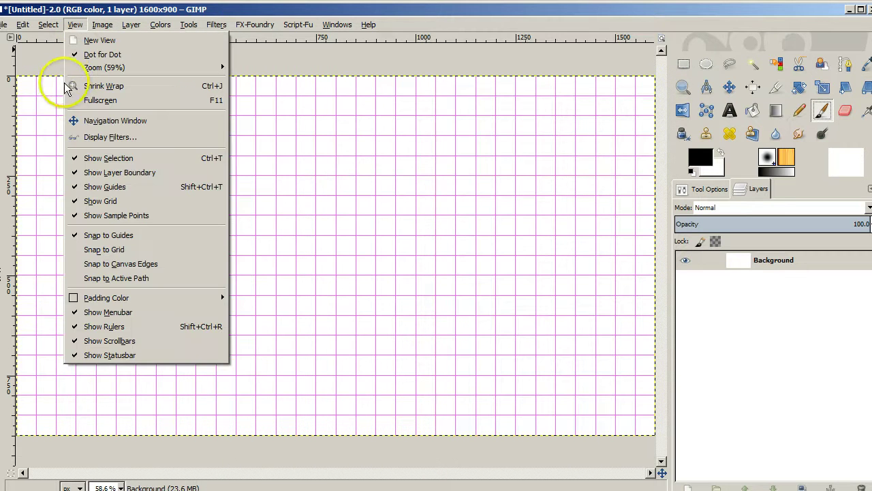
left_click(118, 253)
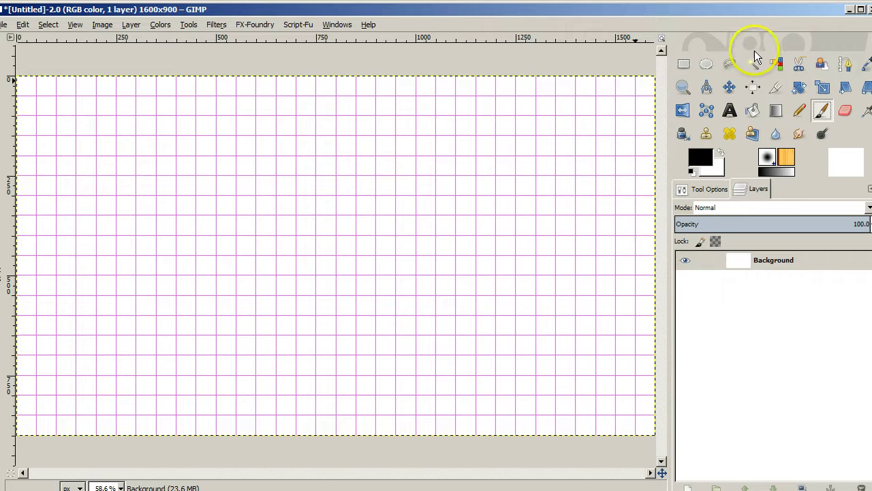
Make a circular selection about 250 px across, from (200, 750) up to (450, 500), and fill it with black.
left_click(706, 65)
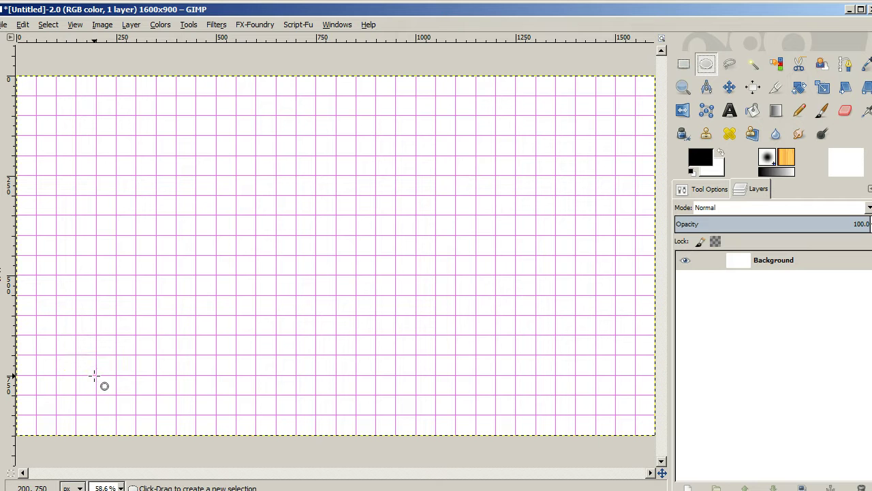
left_click_drag(95, 376, 192, 276)
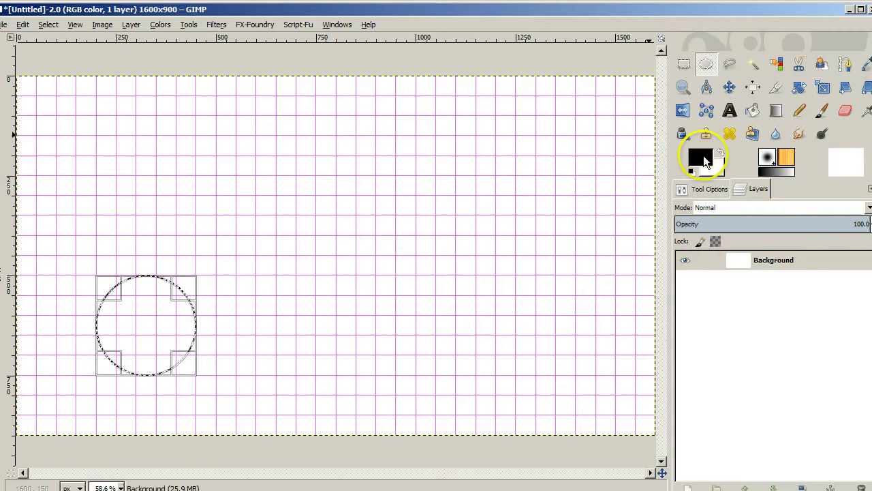
left_click_drag(704, 156, 588, 186)
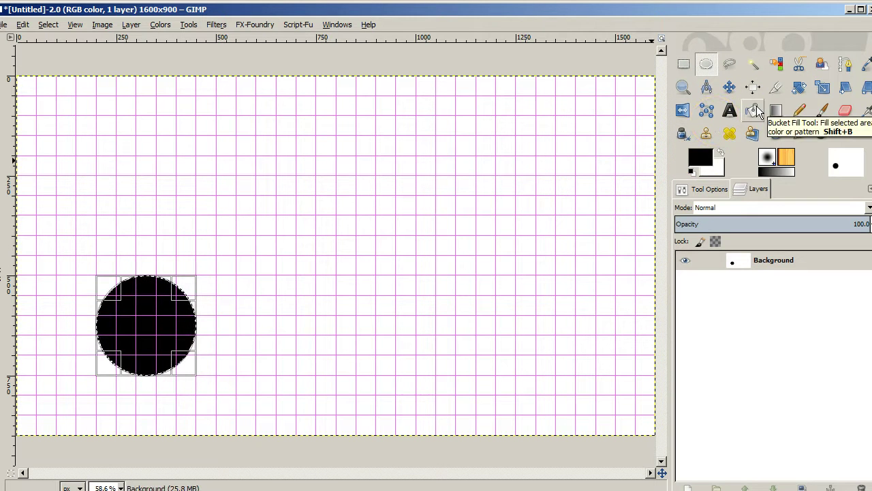
Set up the Pencil tool with the Pixel (1x1 square) brush at size 1.
left_click(803, 116)
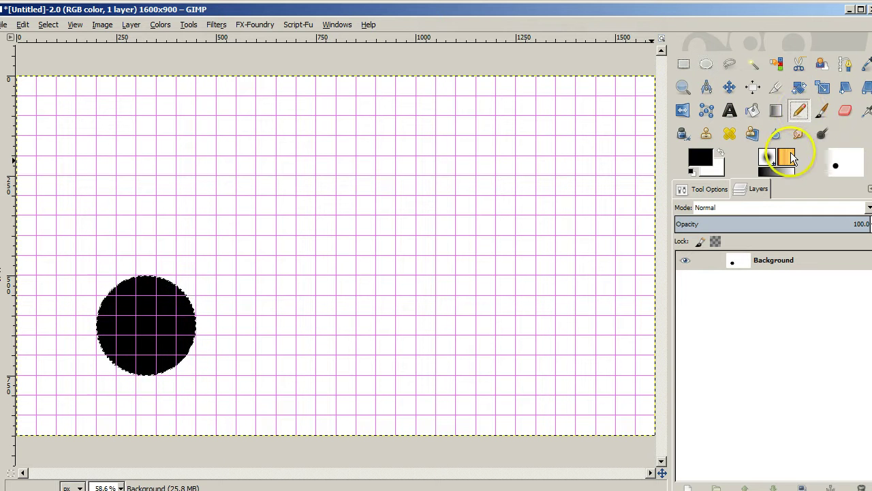
left_click(761, 168)
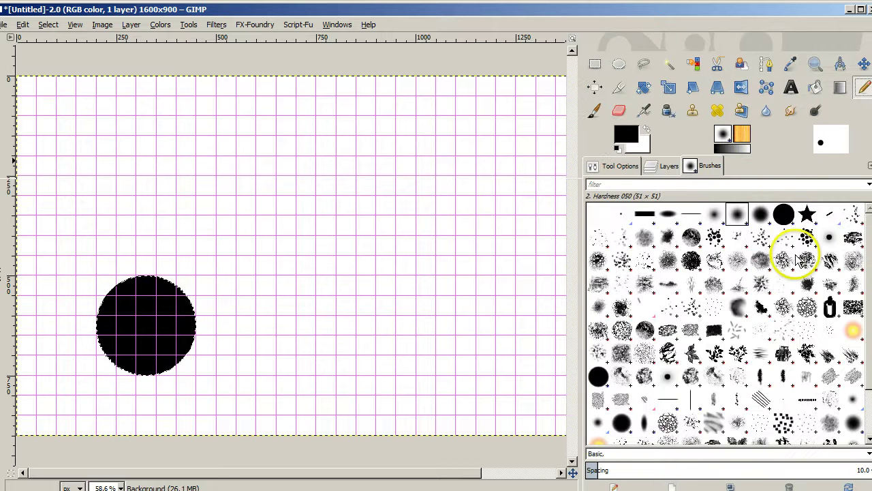
left_click(784, 400)
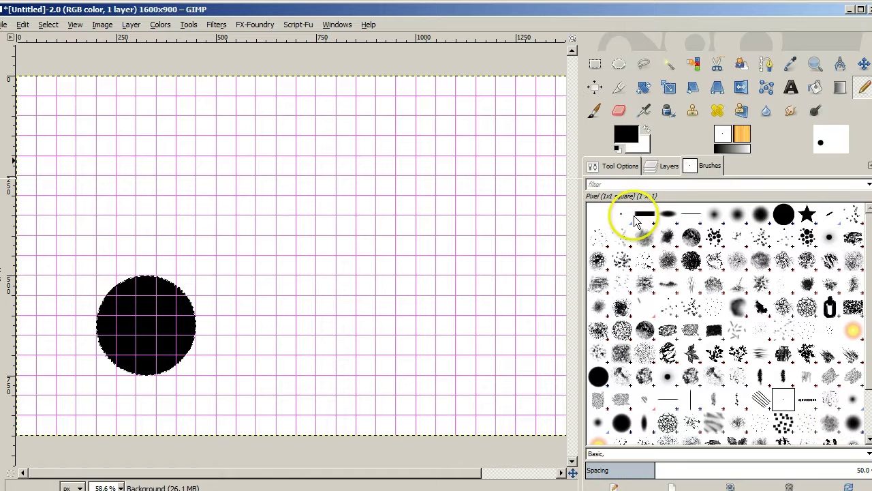
left_click(617, 168)
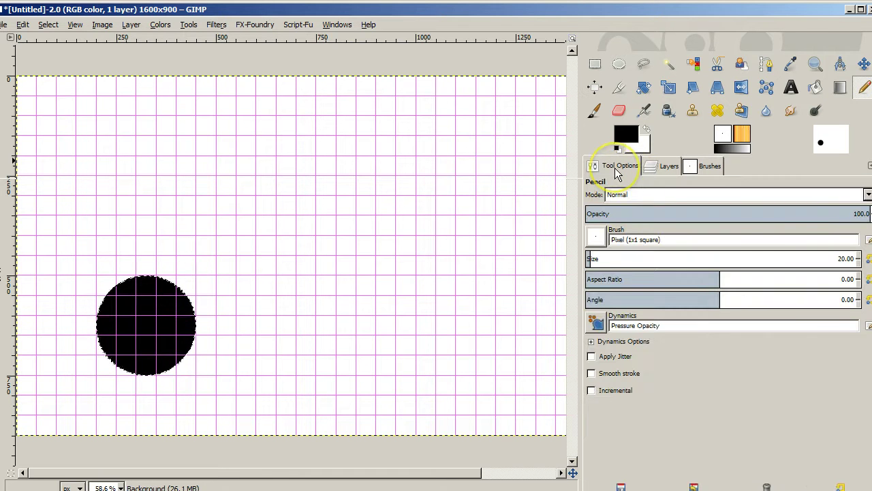
left_click(869, 262)
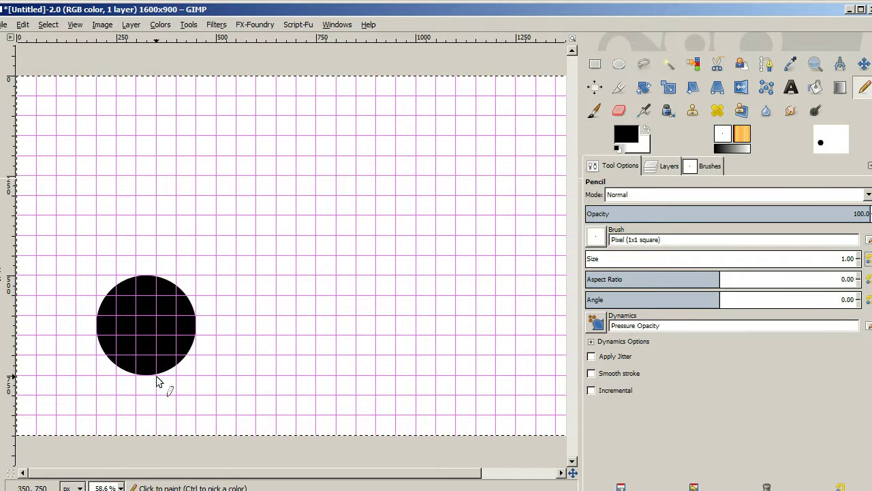
Draw straight pencil lines from the circle's bottom to (750, 750) and back to the circle's upper-right edge, outlining a teardrop.
left_click(146, 376)
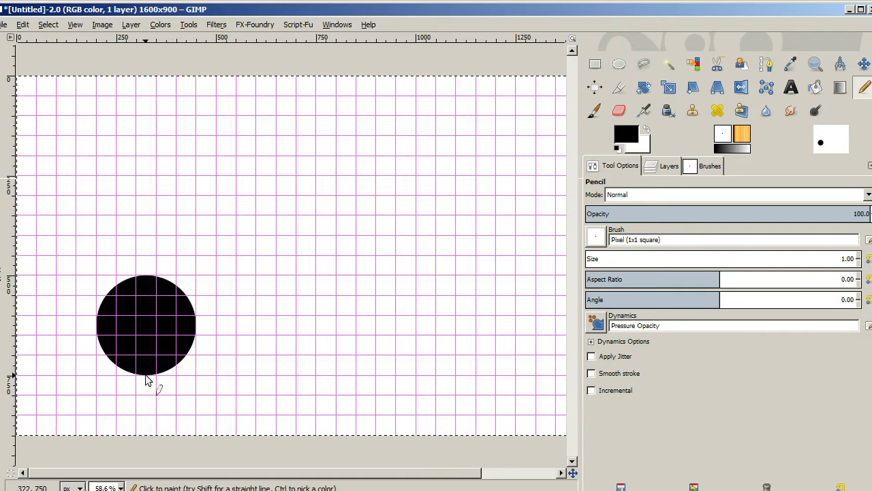
key("shift")
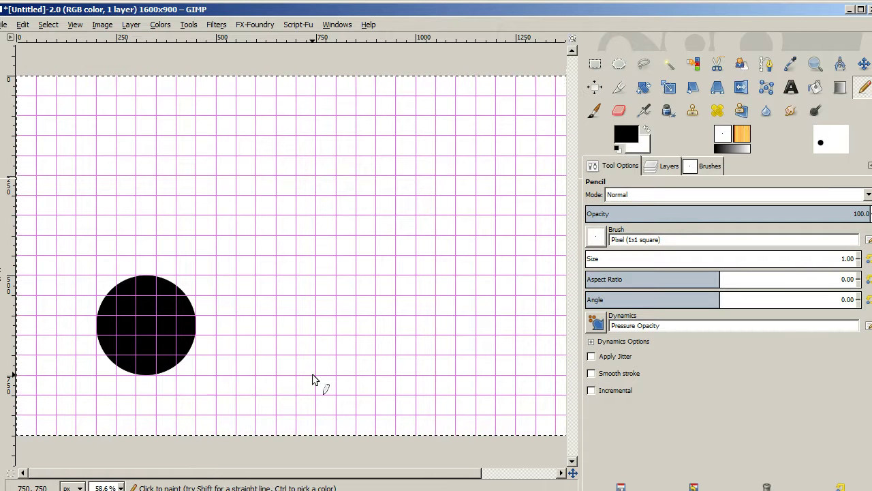
left_click(117, 434)
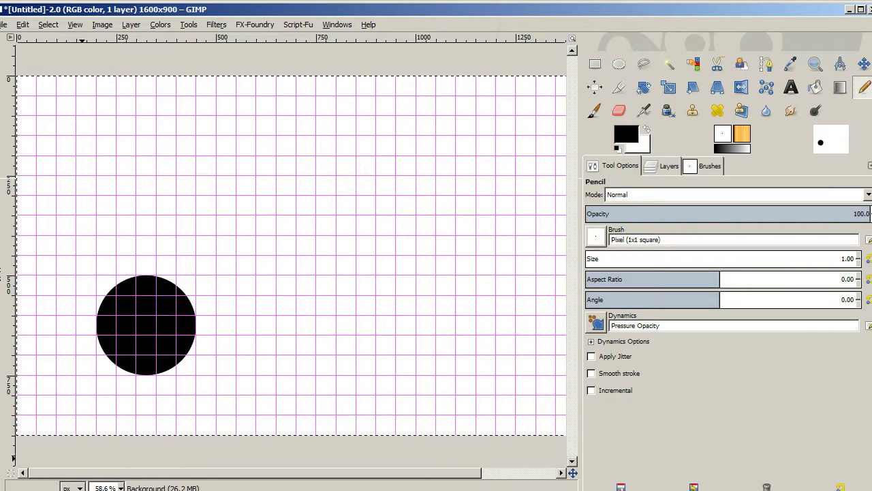
left_click(277, 355)
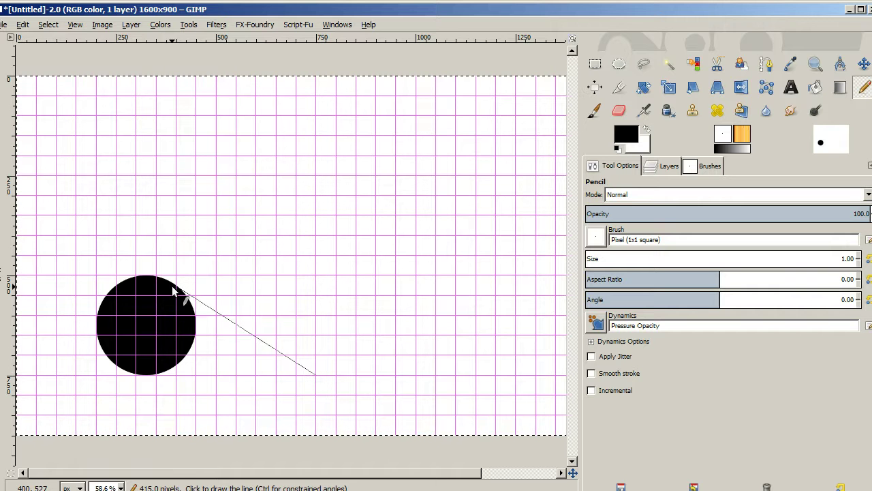
left_click(199, 286)
left_click(331, 279)
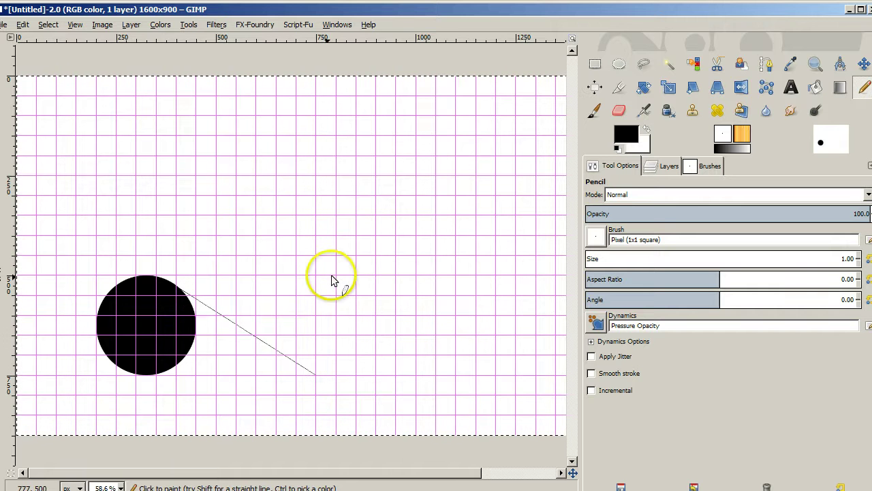
Fuzzy-select the white area outside the teardrop, invert the selection, and fill the teardrop with black.
key("u")
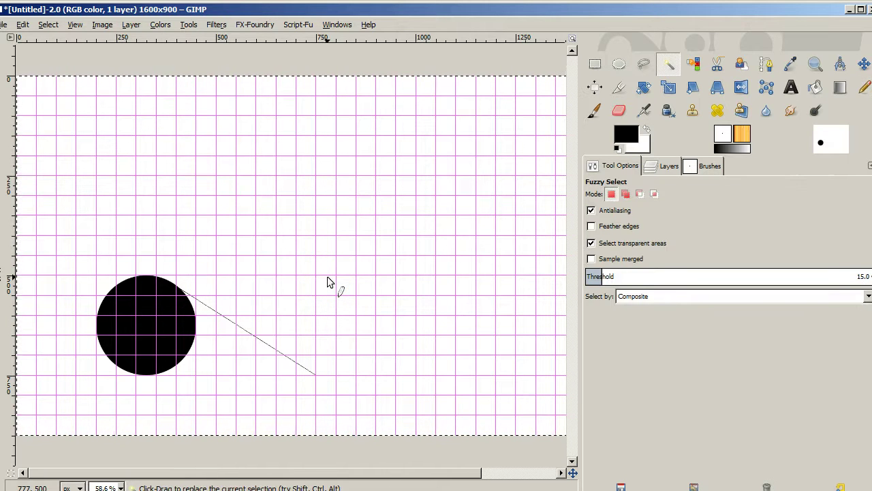
left_click(327, 281)
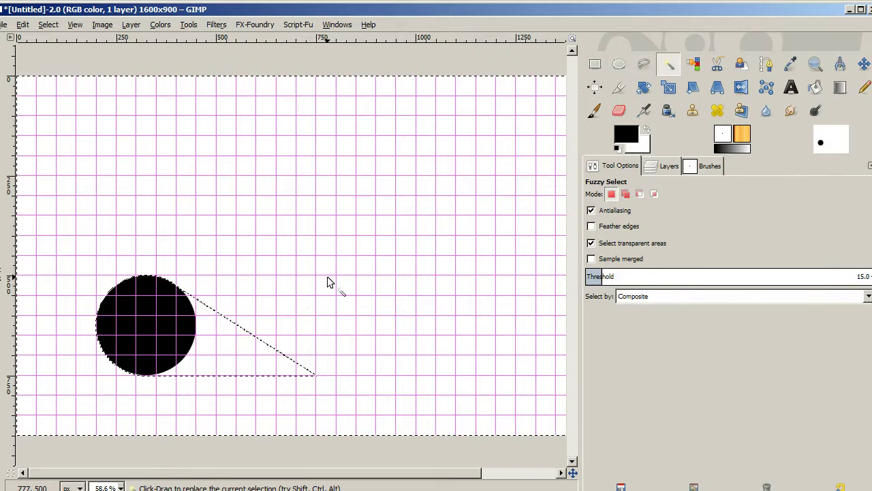
left_click(461, 224)
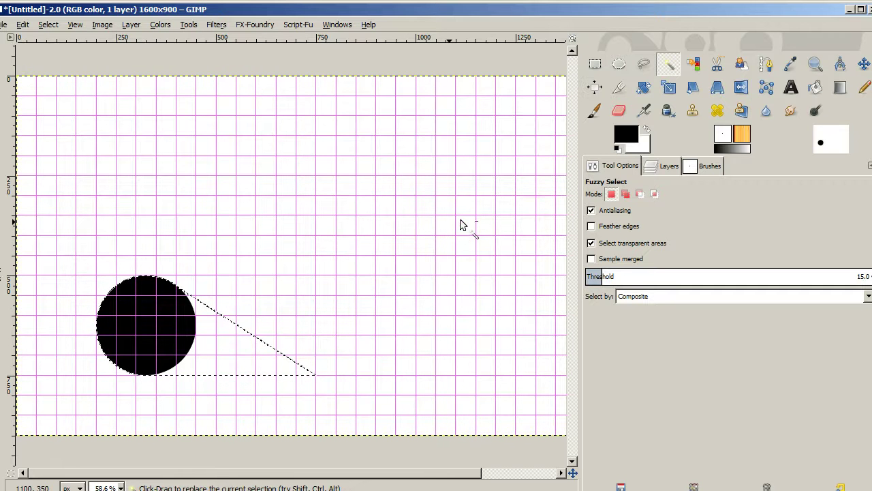
left_click(620, 139)
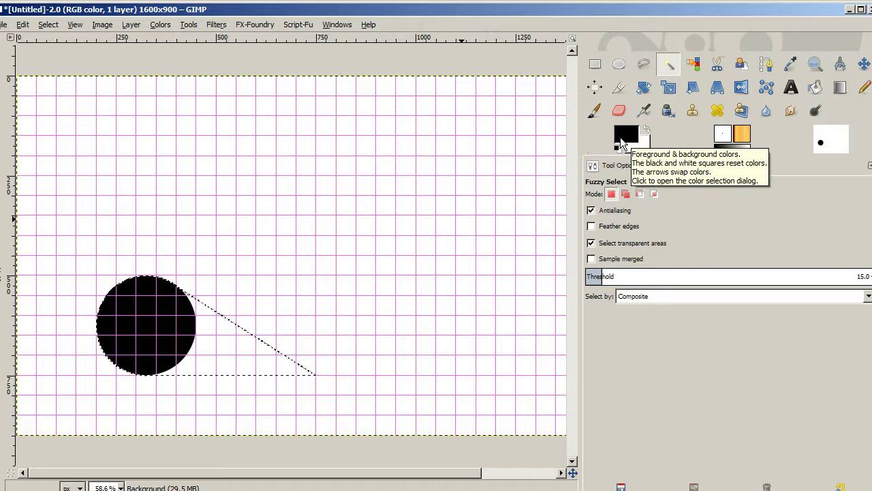
left_click_drag(584, 158, 468, 190)
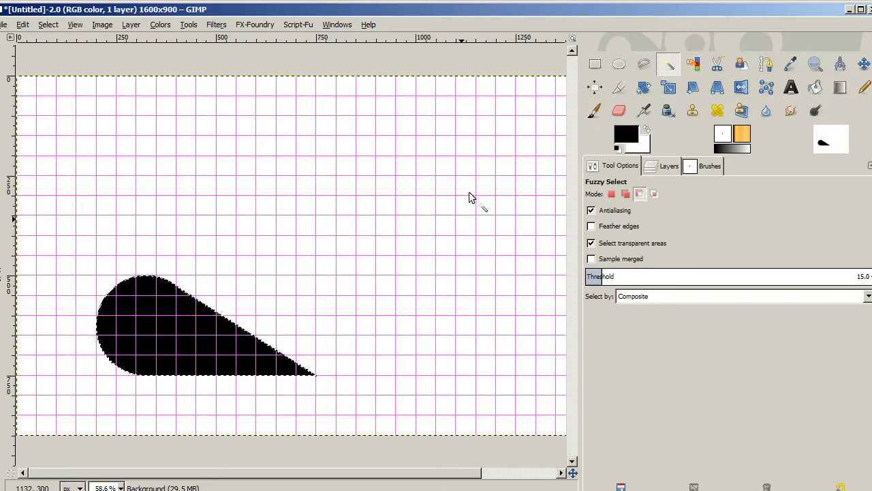
Copy the black teardrop and paste it as a floating selection.
key("ctrl+c")
key("ctrl+shift")
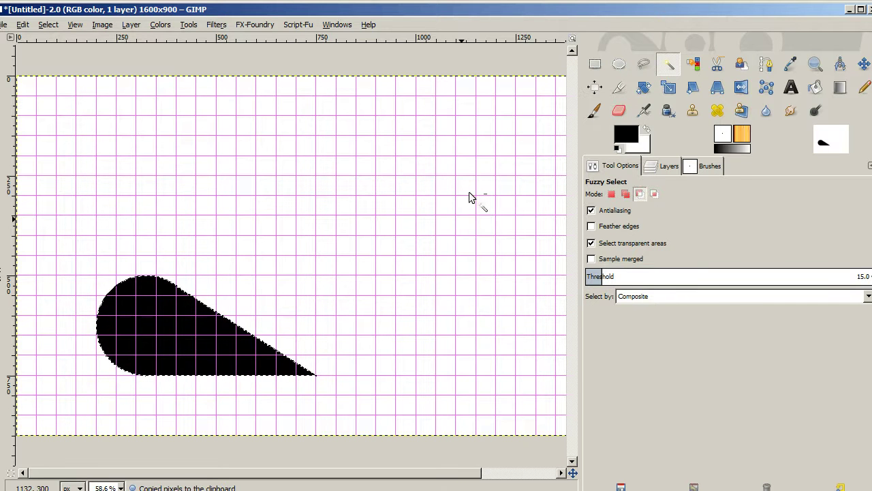
key("ctrl+v")
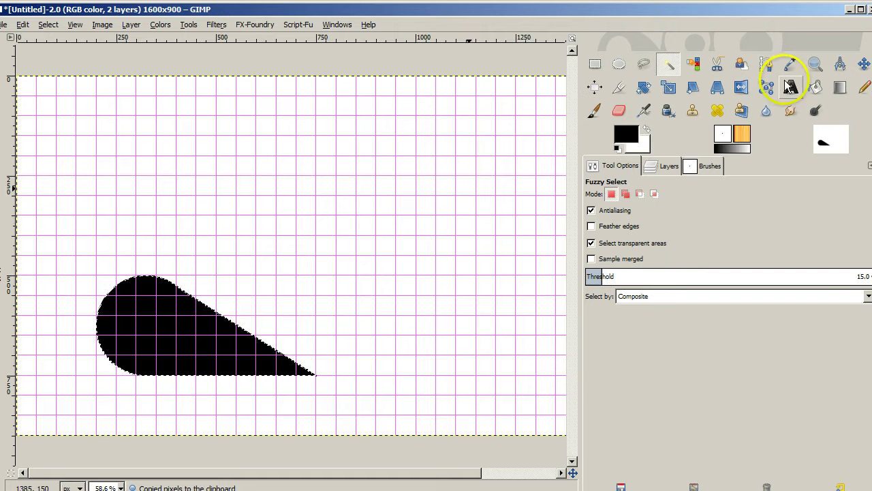
Rotate the pasted teardrop by 33 degrees about its center.
left_click(640, 86)
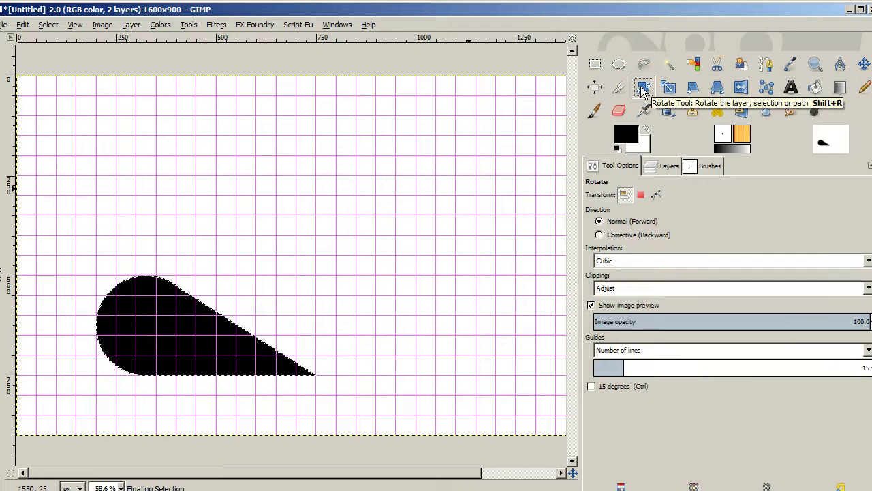
left_click(161, 316)
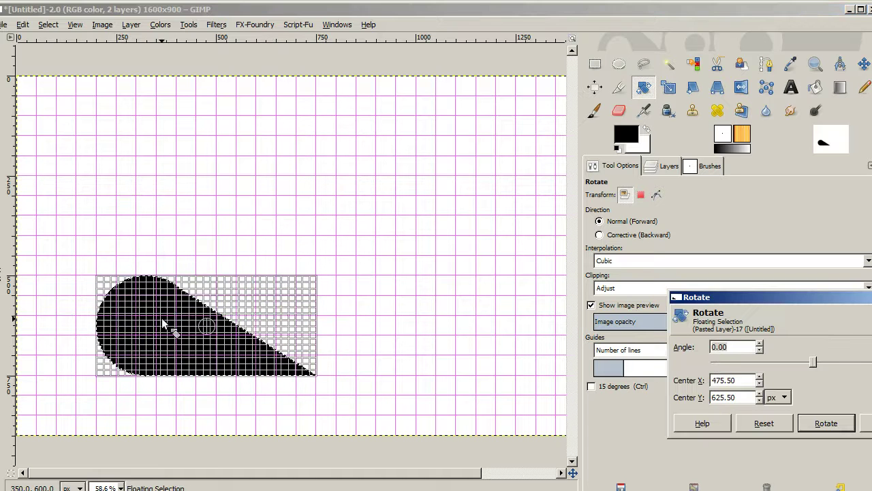
left_click_drag(163, 318, 194, 310)
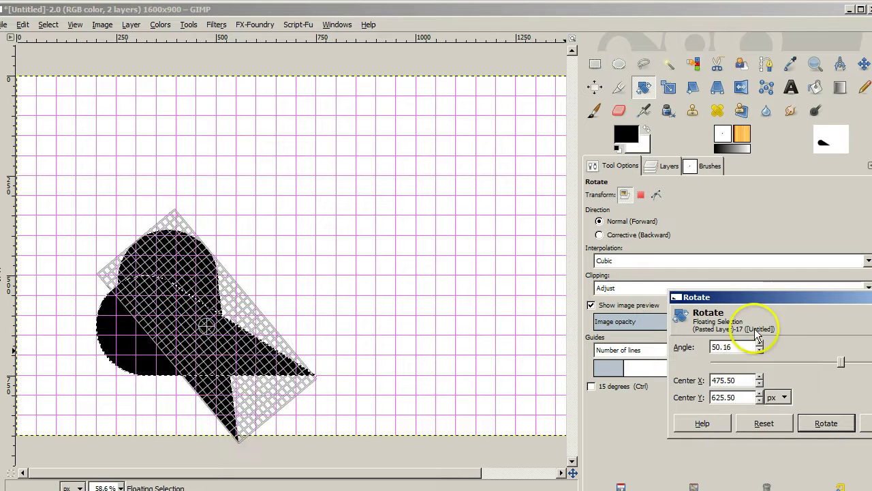
left_click(734, 347)
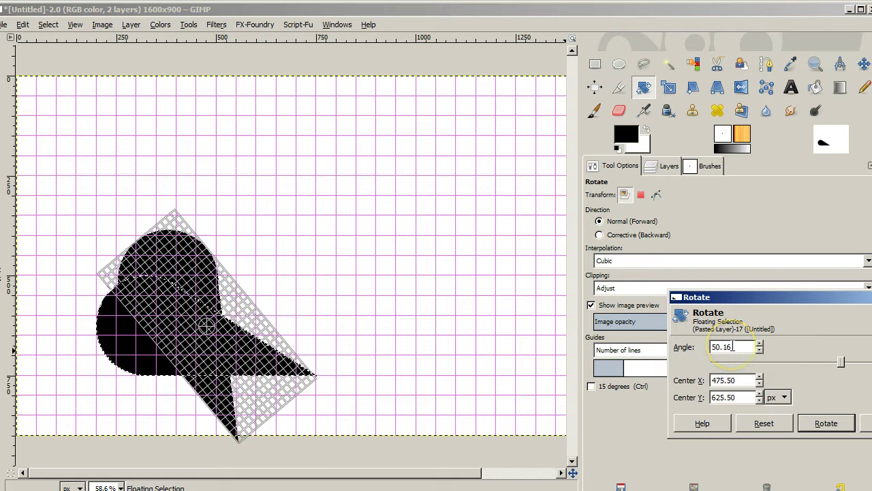
key("BackSpace")
key("BackSpace")
key("BackSpace")
key("BackSpace")
key("BackSpace")
type("33")
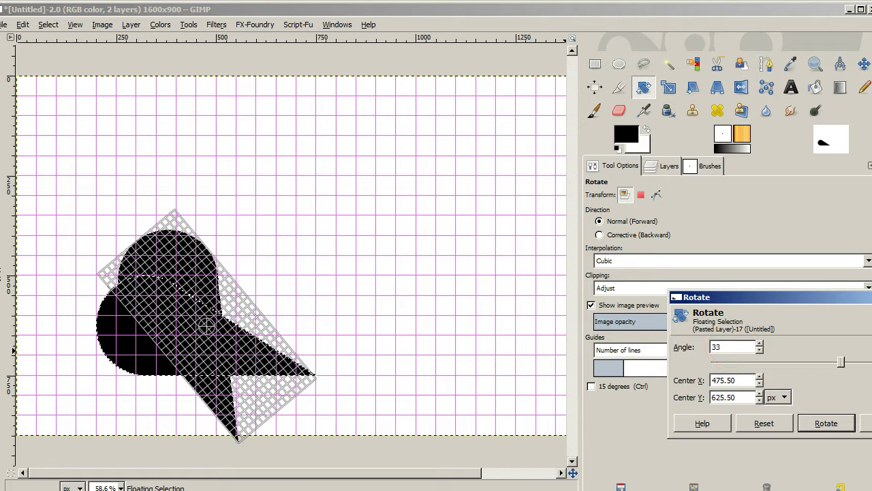
left_click(759, 345)
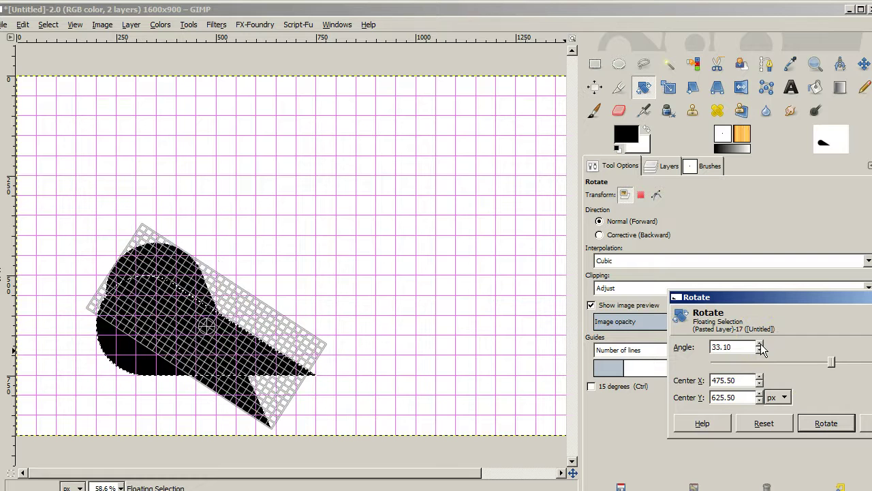
left_click(761, 350)
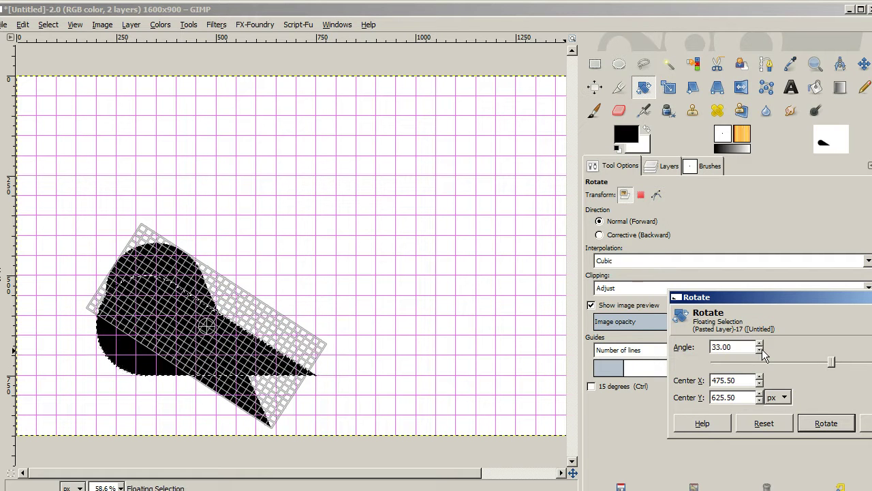
left_click(823, 423)
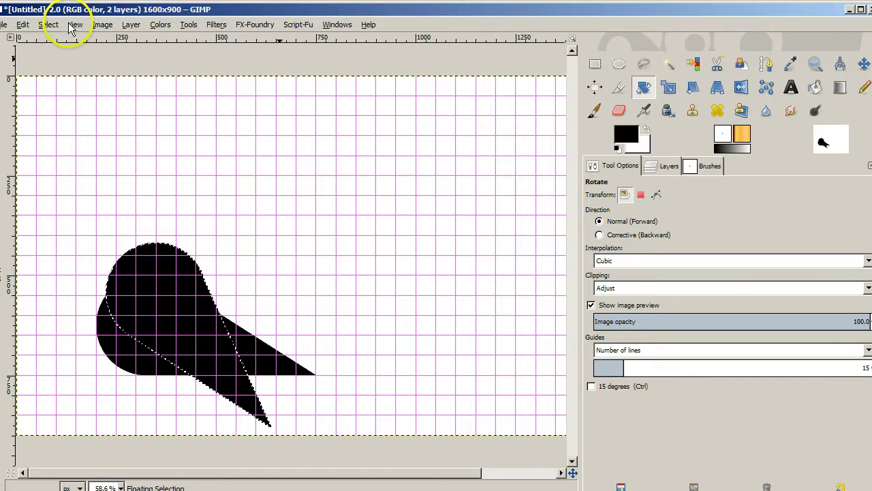
Move the rotated teardrop about 91 px right and 175 px up, leaving a narrow gap above the first, and anchor it.
left_click_drag(72, 29, 134, 250)
key("m")
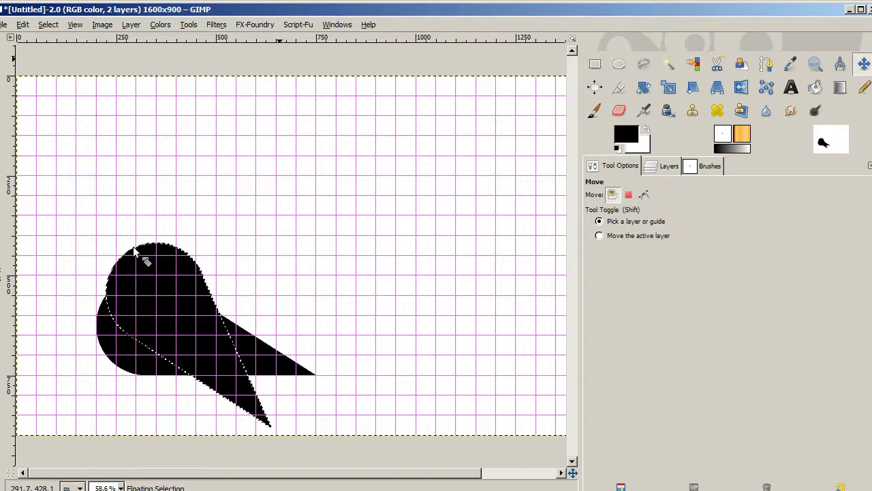
left_click(166, 280)
left_click_drag(168, 286, 201, 218)
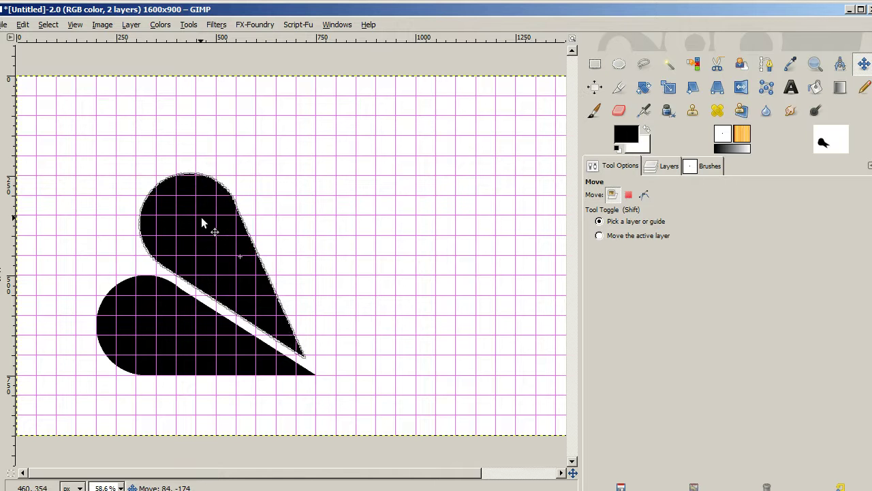
left_click_drag(201, 223, 203, 218)
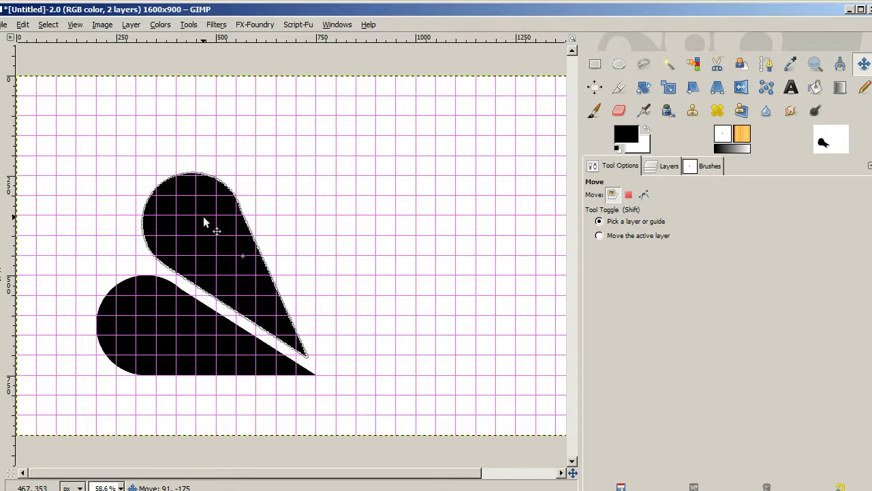
left_click_drag(203, 216, 203, 216)
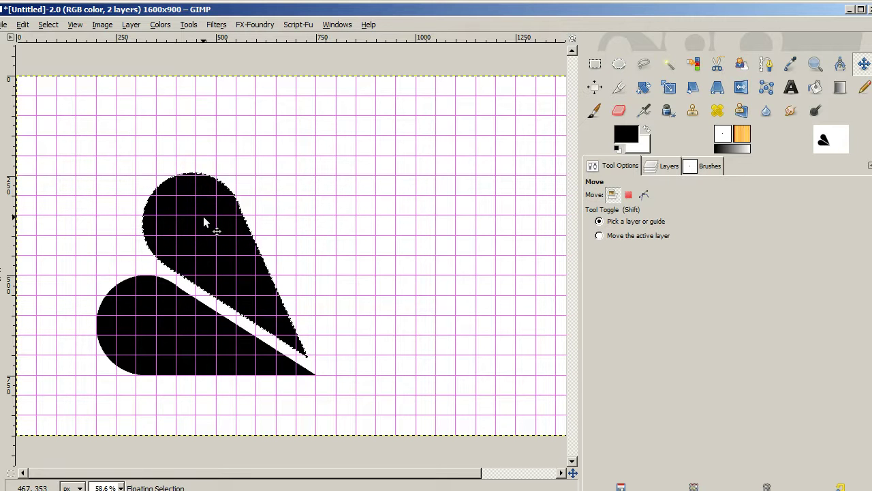
left_click(248, 217)
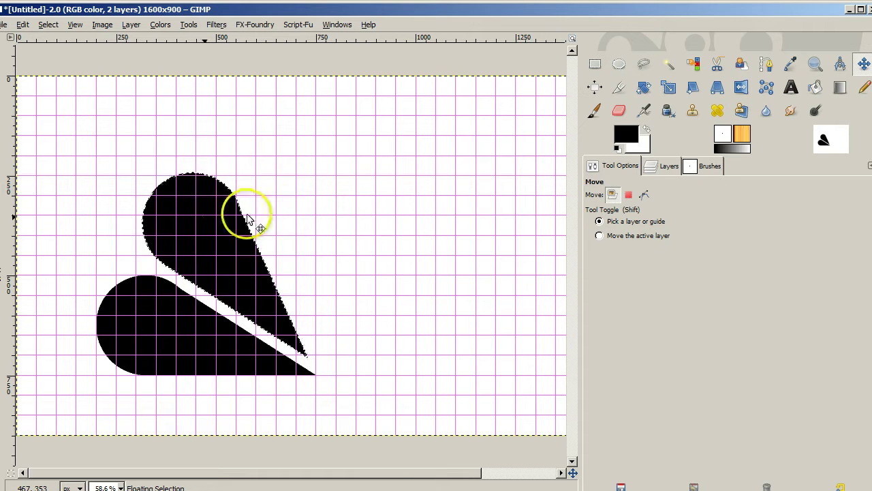
left_click(389, 214)
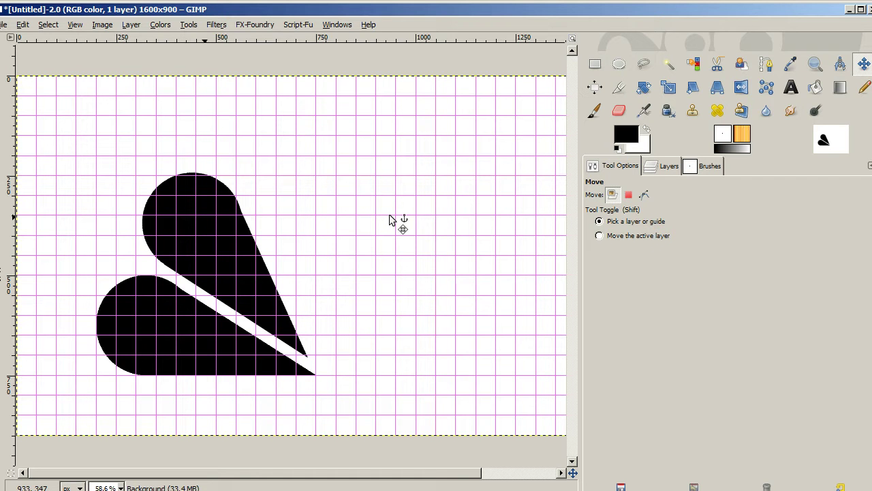
Paste another copy of the original teardrop and rotate it by 66 degrees about its center.
key("ctrl+v")
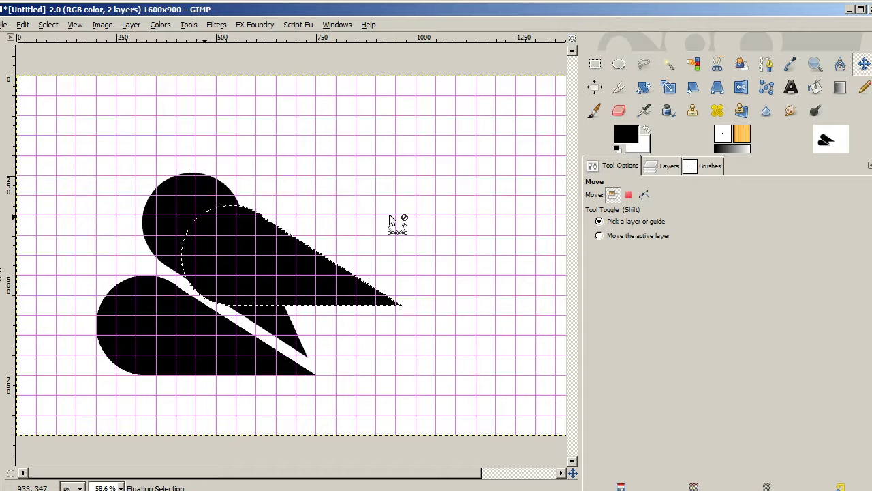
left_click(392, 218)
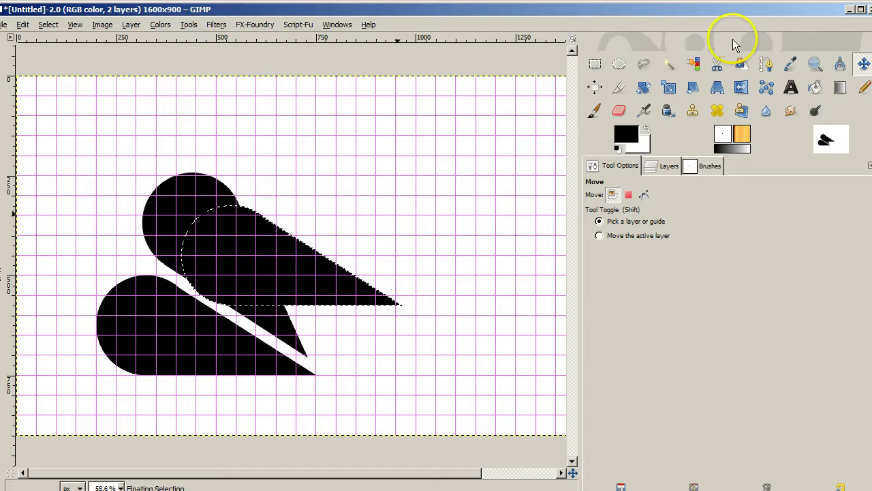
left_click(651, 89)
left_click(237, 276)
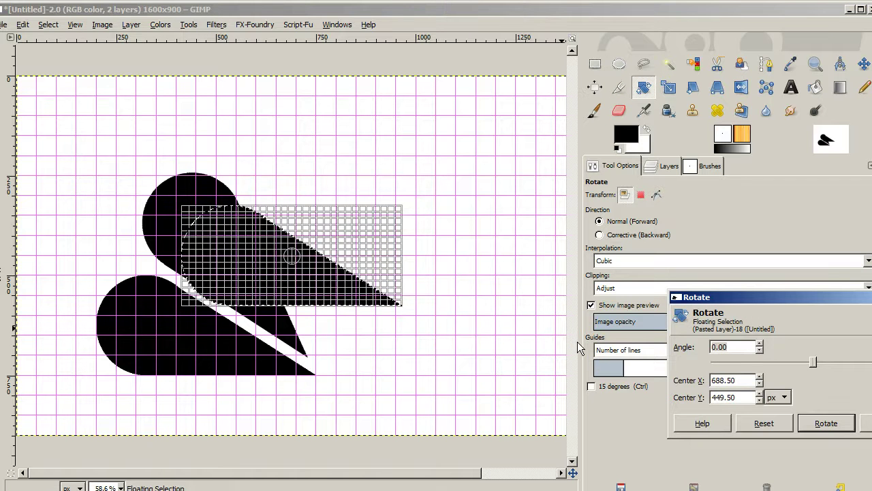
type("66")
left_click(760, 345)
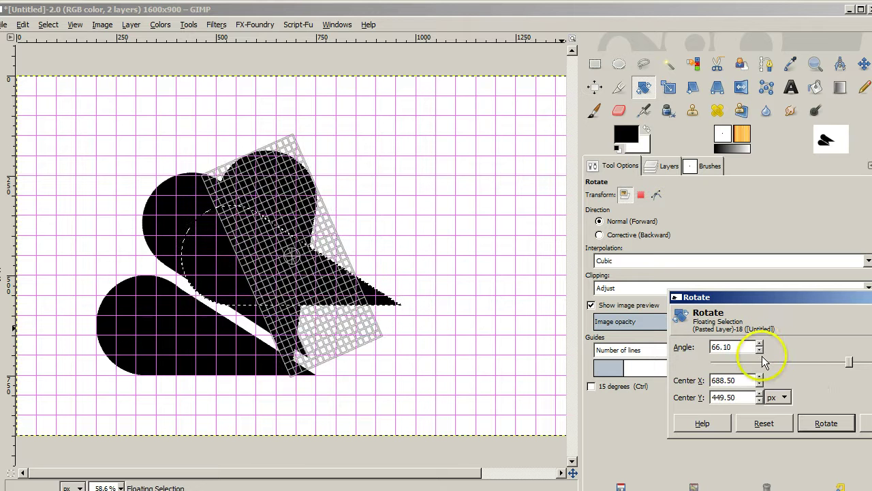
left_click(759, 350)
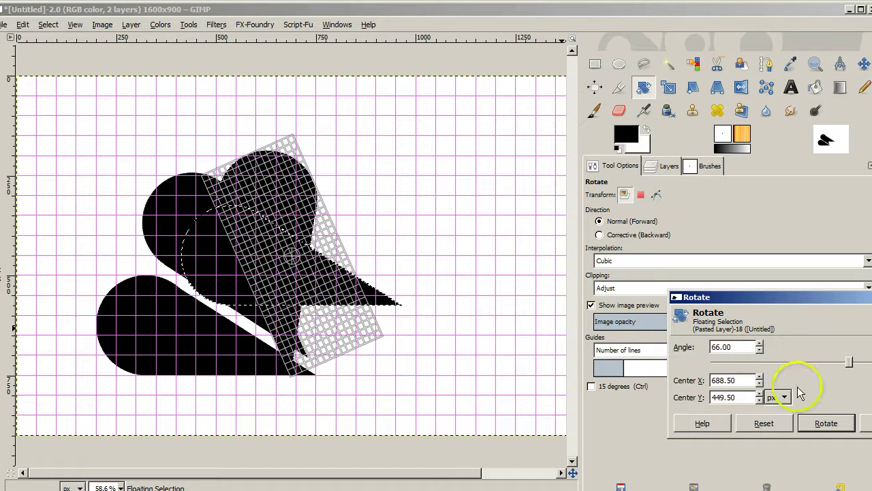
left_click(828, 423)
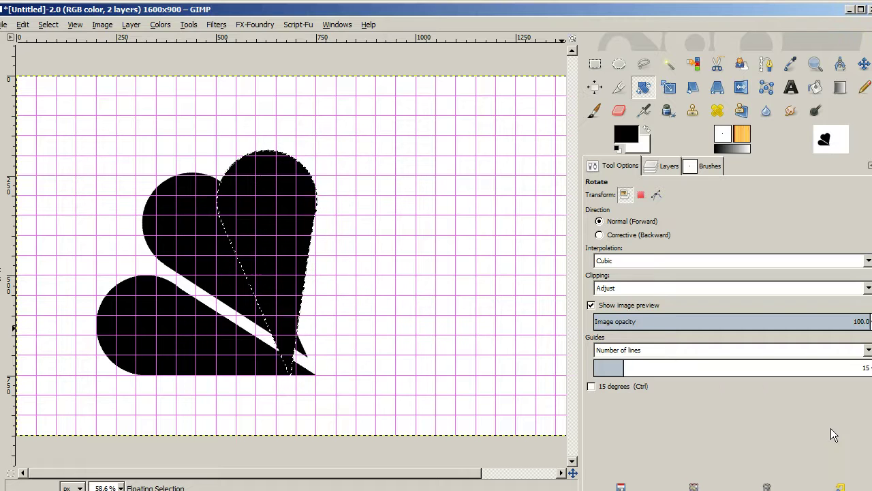
Move the third teardrop about 30 px right and 140 px up, leaving a narrow gap beside the second, and anchor it.
key("m")
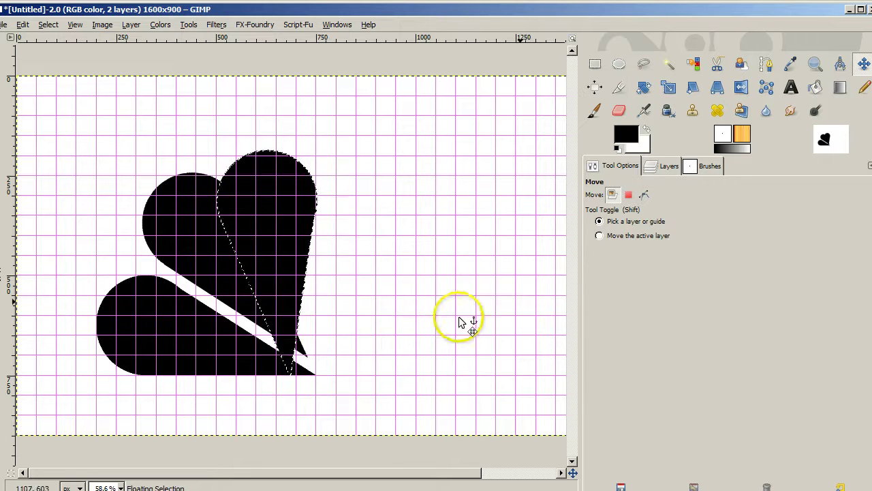
left_click_drag(310, 206, 303, 164)
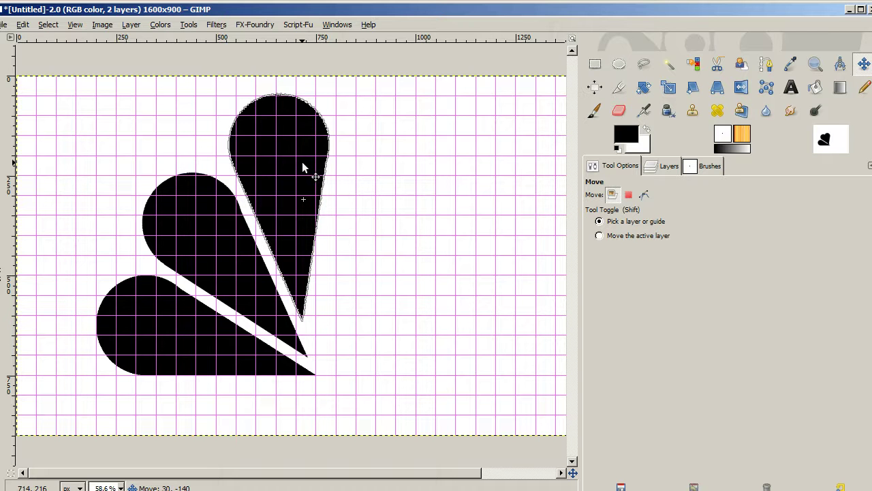
left_click_drag(303, 164, 302, 162)
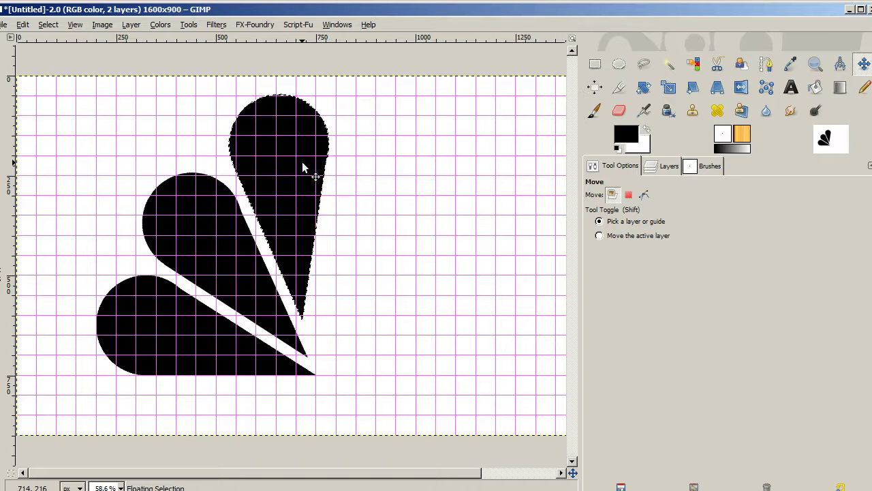
left_click(376, 208)
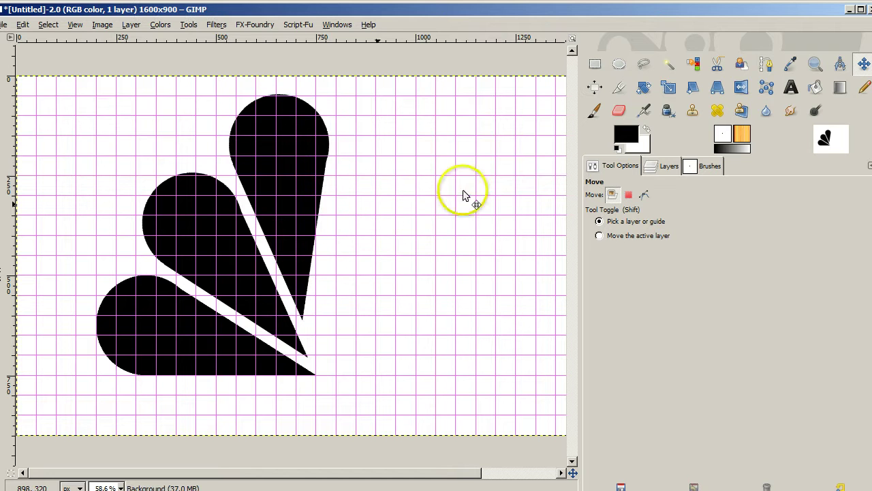
Duplicate the Background layer and flip the copy horizontally.
left_click(669, 169)
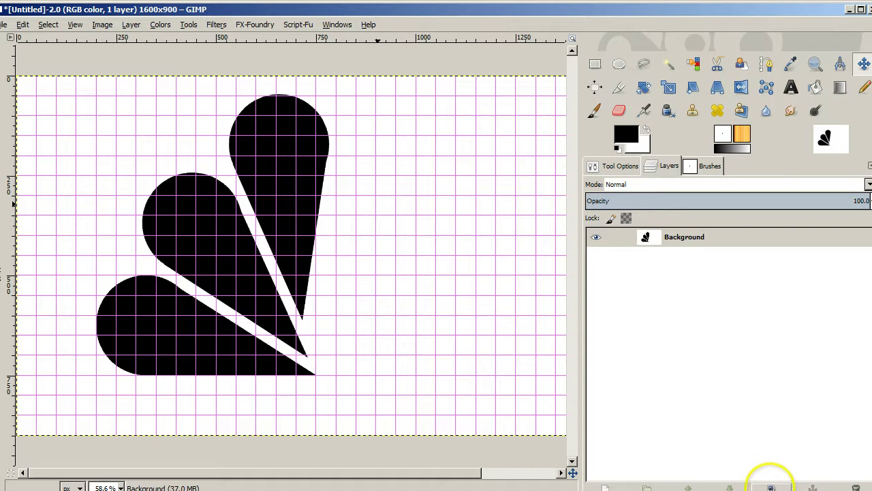
left_click(771, 485)
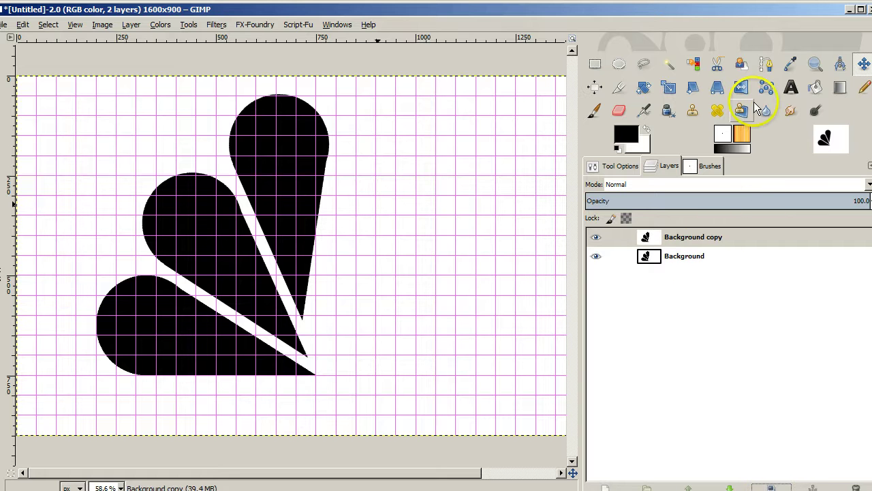
left_click(741, 88)
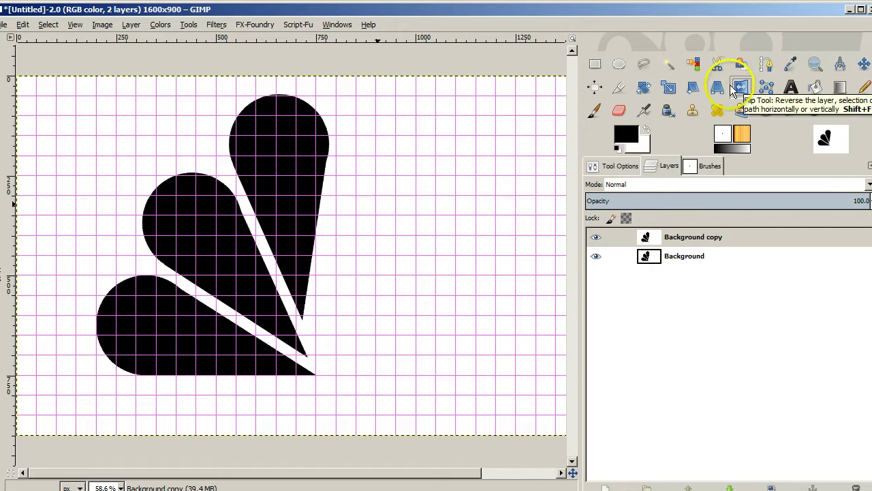
left_click(550, 123)
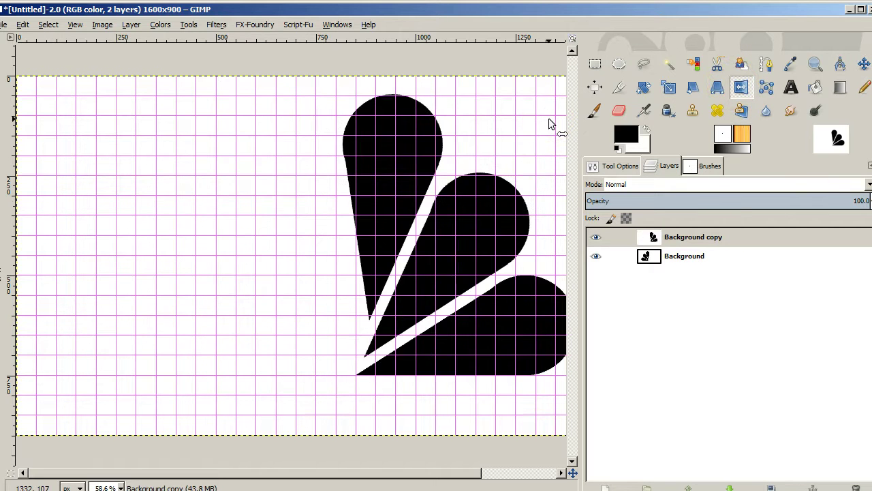
Try the Screen blend mode on the flipped layer copy, and settle on Darken only.
left_click_drag(672, 165, 692, 167)
left_click(700, 185)
left_click_drag(671, 217, 669, 242)
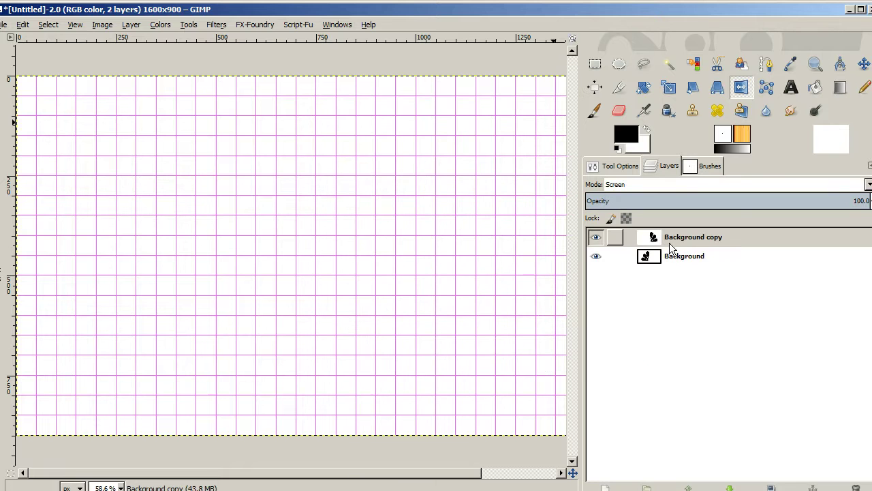
left_click(708, 184)
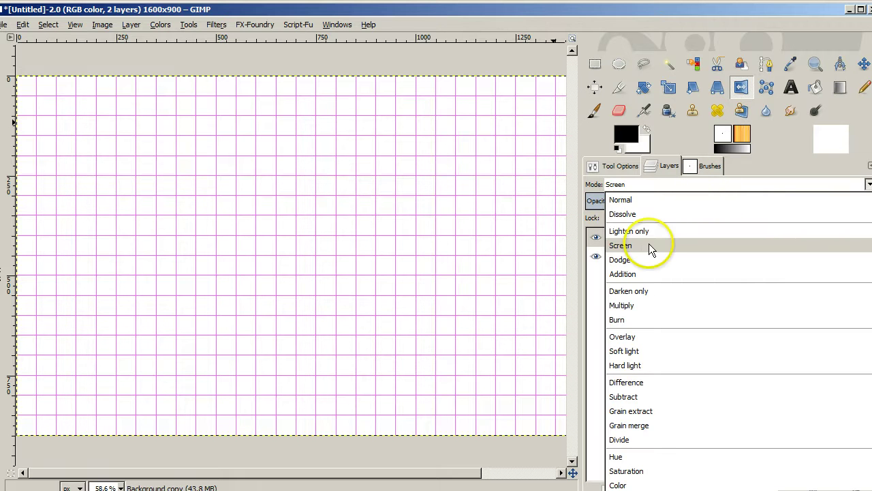
left_click(680, 289)
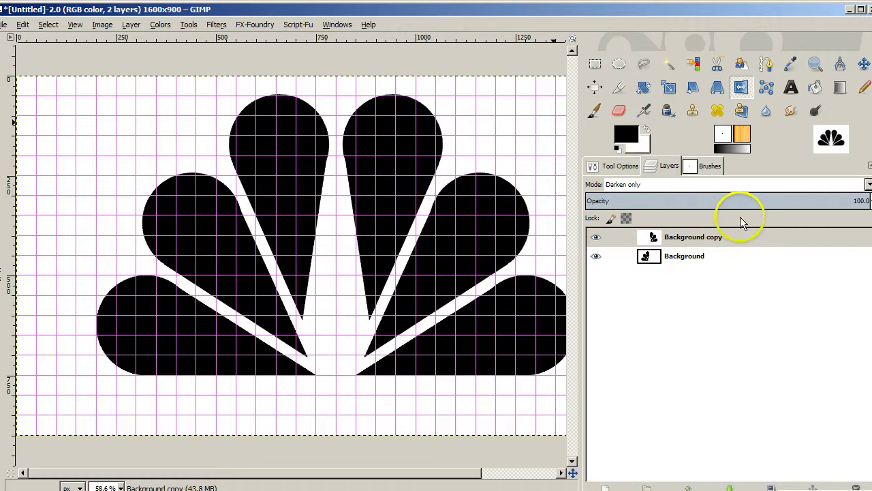
Merge the flipped copy down into the Background layer.
left_click(727, 236)
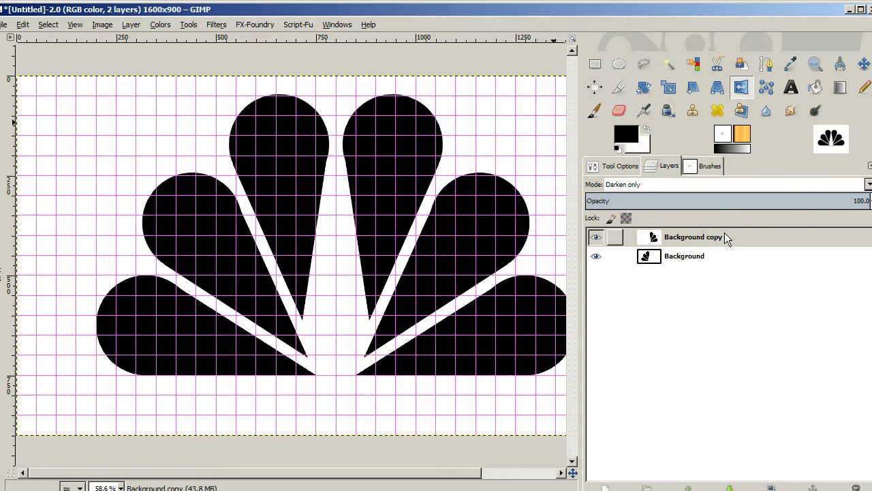
right_click(726, 233)
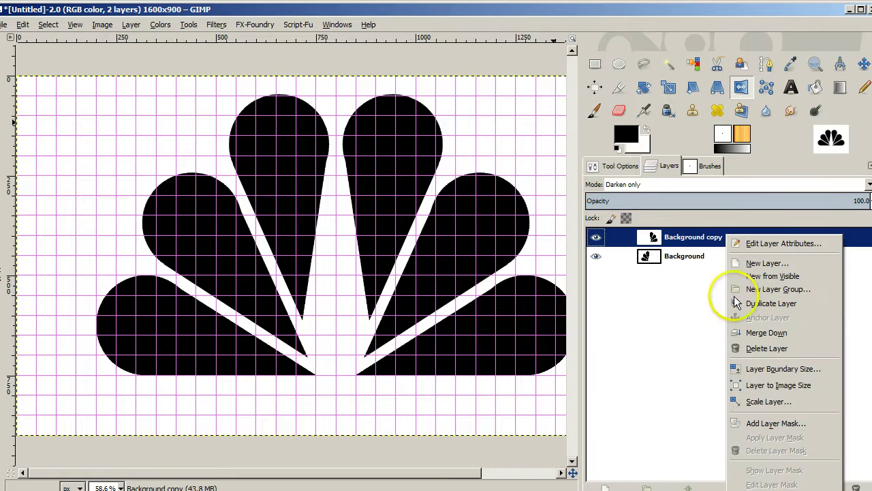
left_click(762, 333)
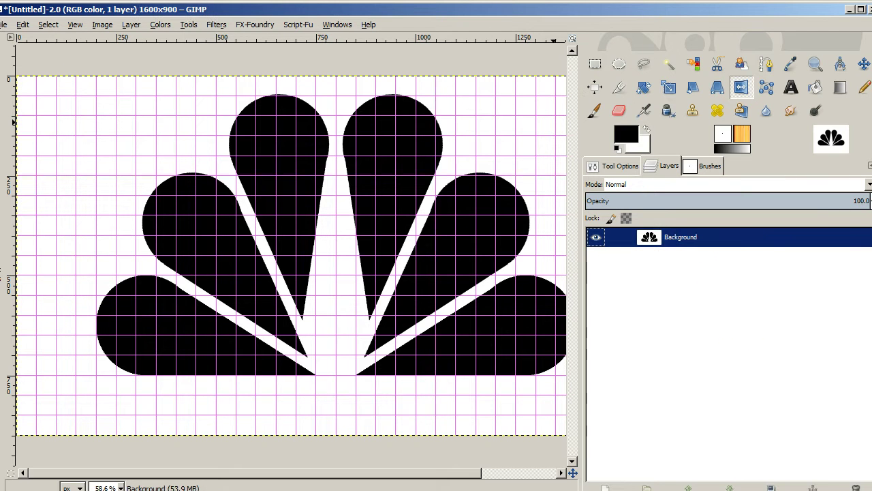
Create a new transparent 1600 × 900 px layer named "back".
left_click(600, 482)
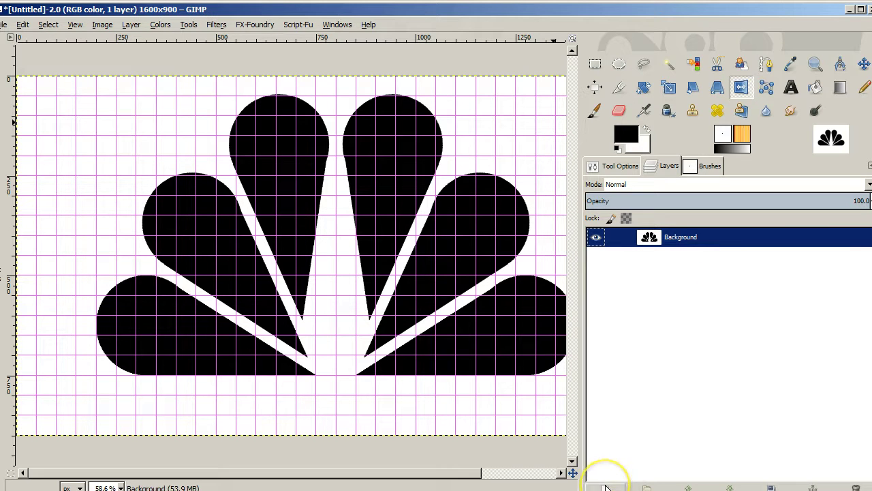
left_click(606, 486)
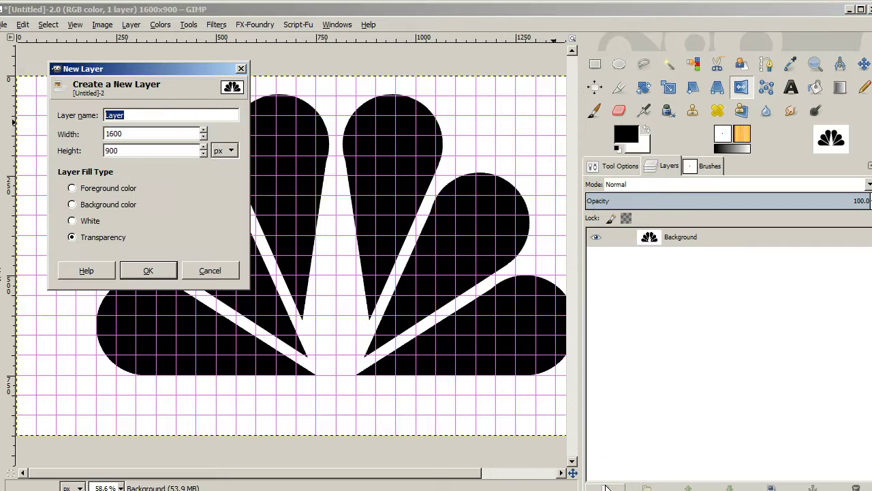
type("back")
key("Return")
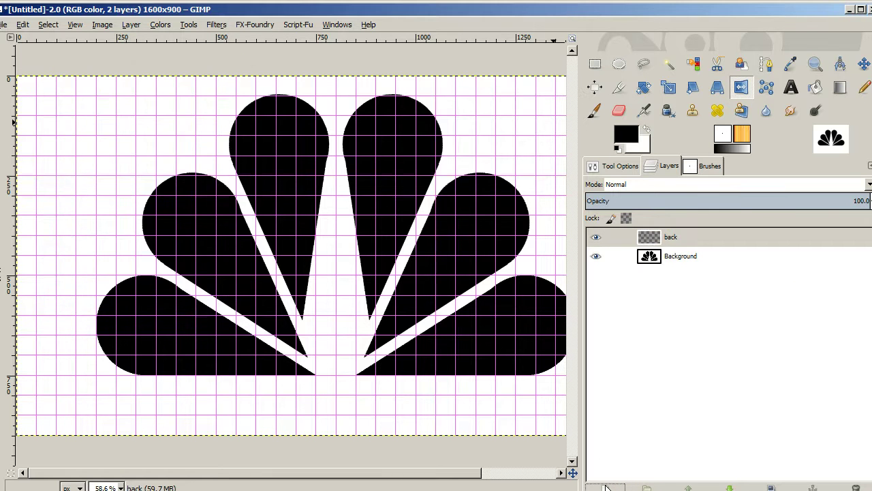
Lower the back layer beneath the Background layer and fill it with white.
left_click(731, 487)
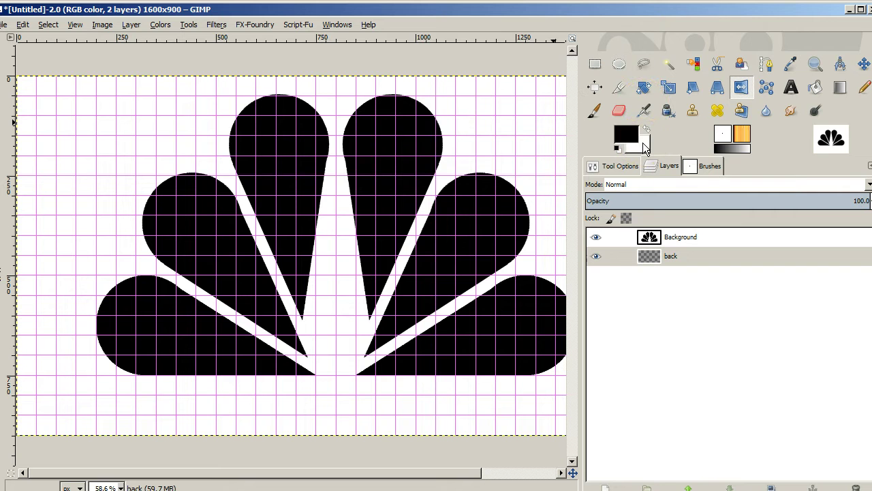
left_click_drag(643, 145, 545, 208)
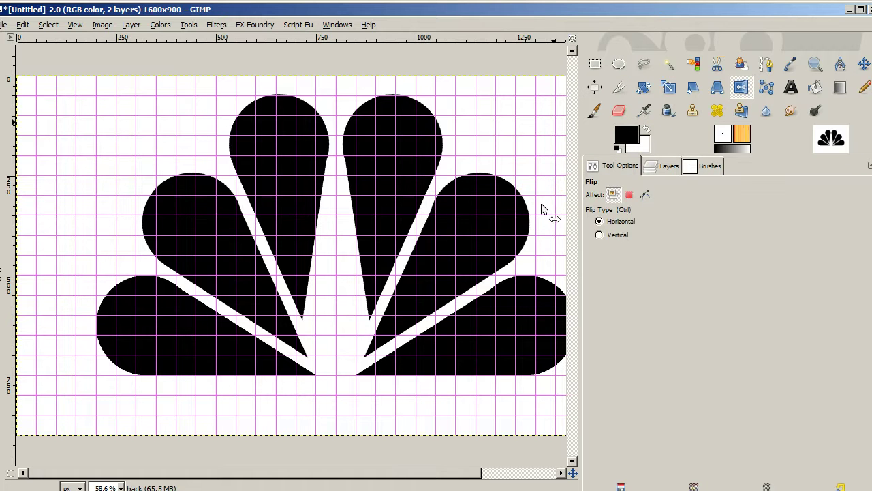
left_click(653, 165)
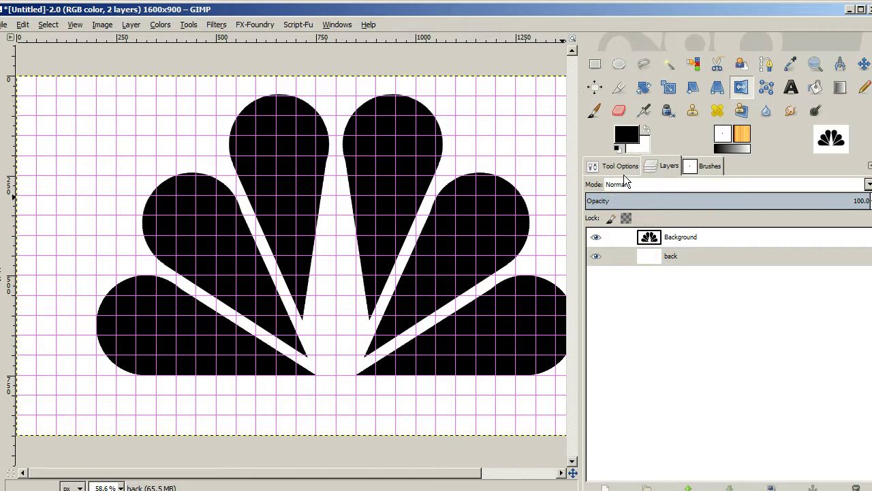
Select the white area around the feathers on the Background layer with Fuzzy Select and delete it to transparency.
left_click(530, 148)
key("u")
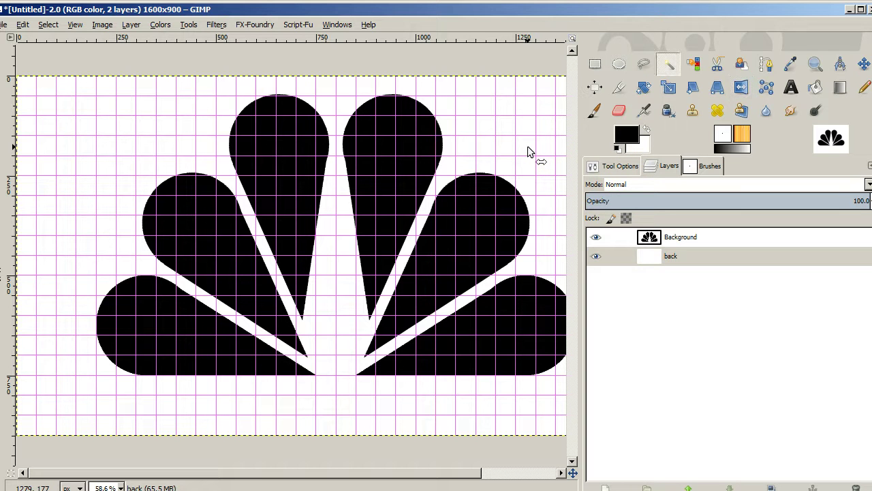
left_click(500, 137)
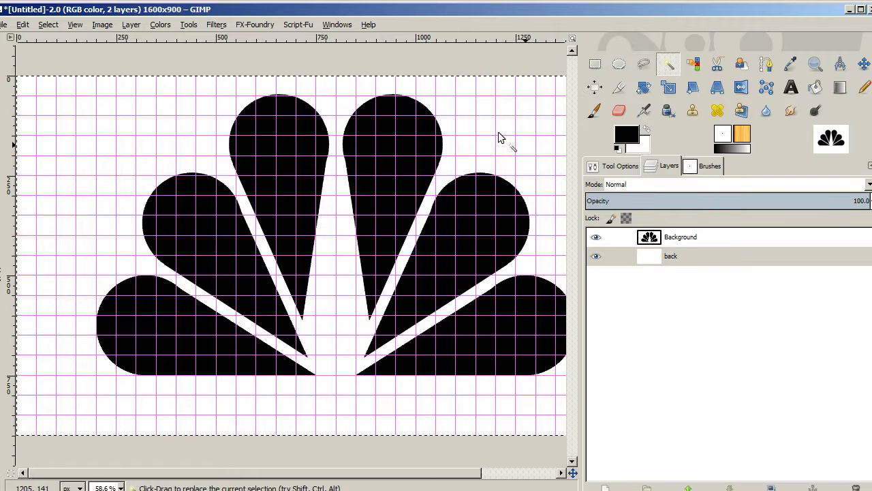
left_click(554, 145)
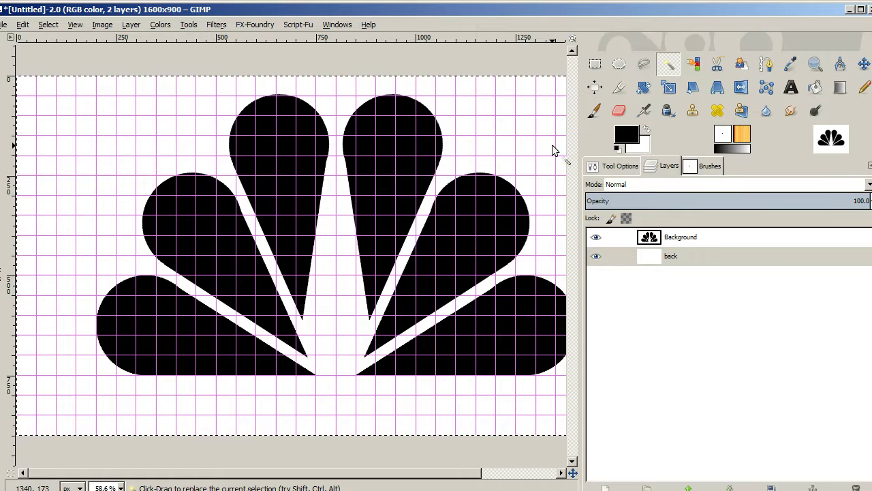
left_click(609, 161)
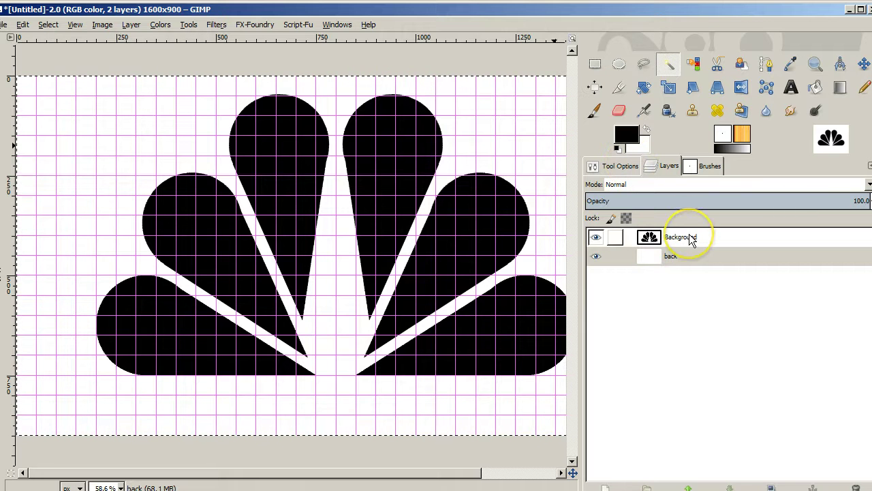
left_click(692, 238)
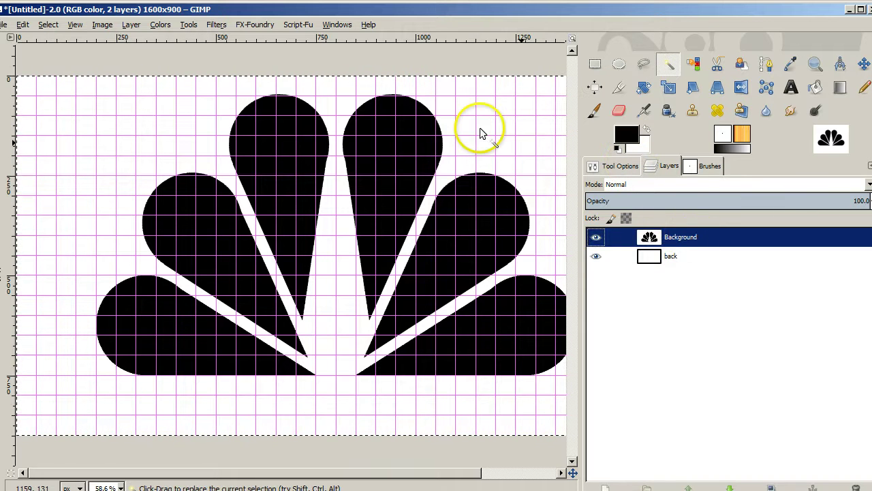
left_click(480, 132)
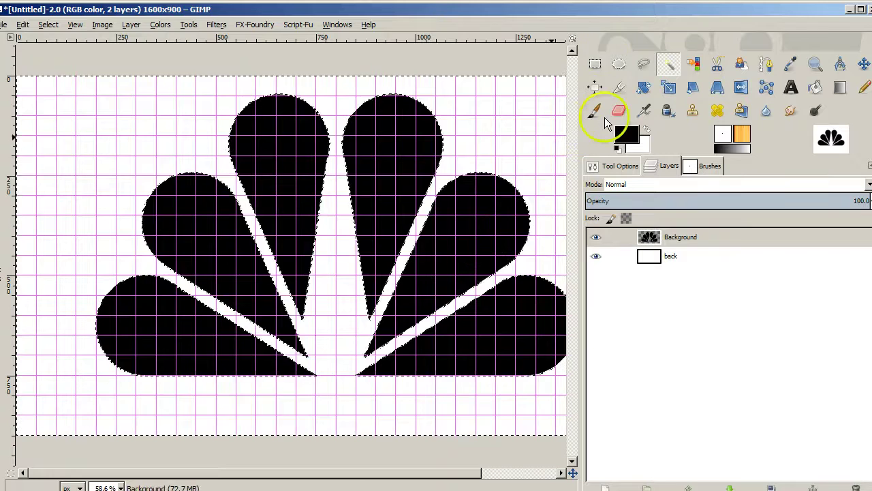
Turn on snapping to the grid and make a 50 × 50 px rectangular selection at 800, 150 over the upper-right feather's inner edge.
left_click(596, 64)
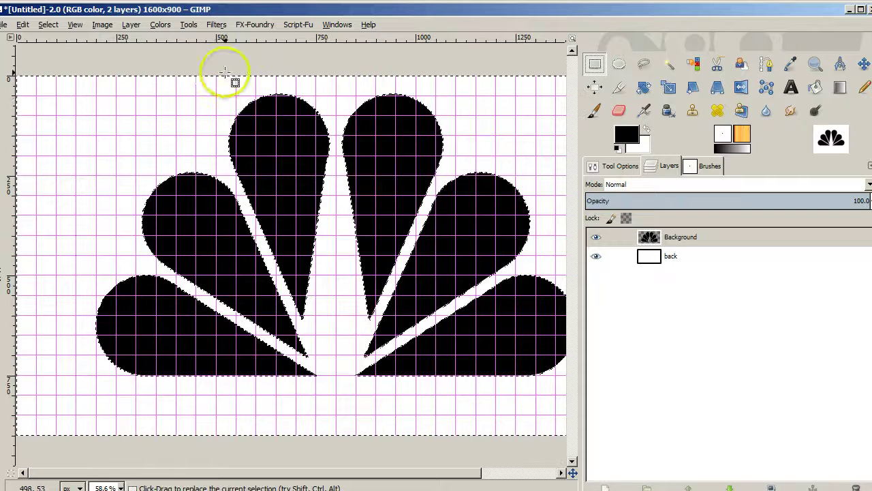
left_click(53, 27)
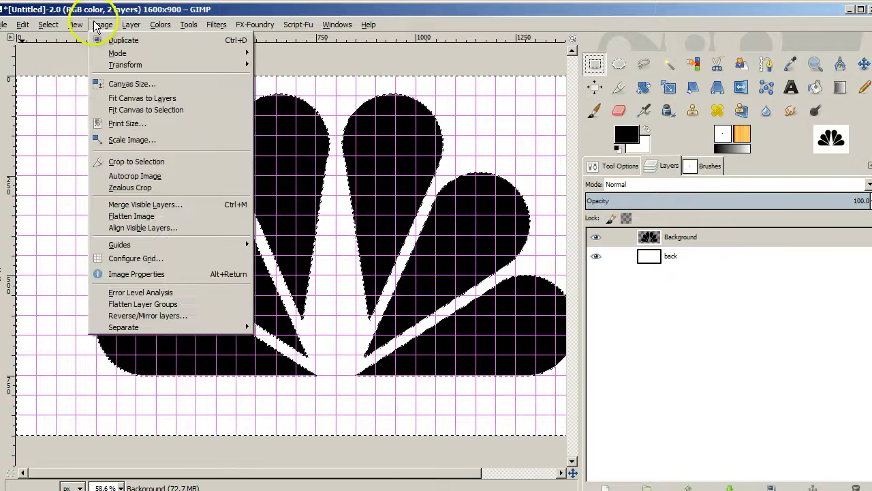
mouse_move(76, 27)
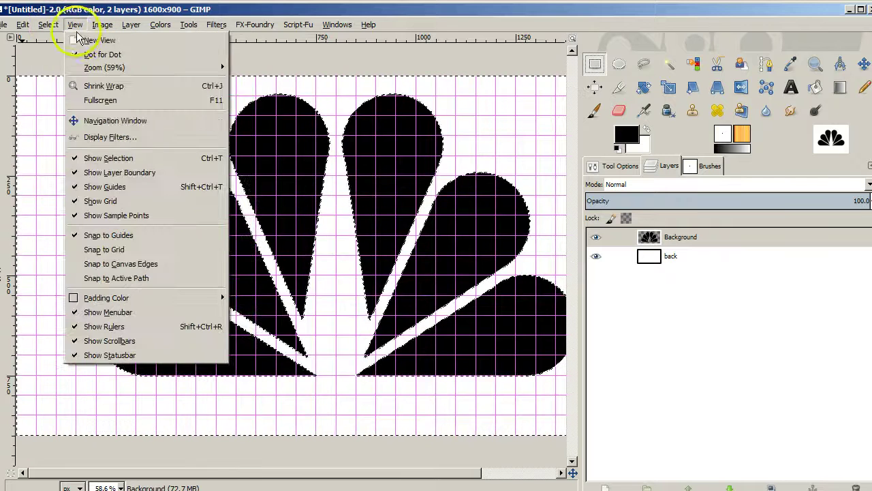
left_click(113, 248)
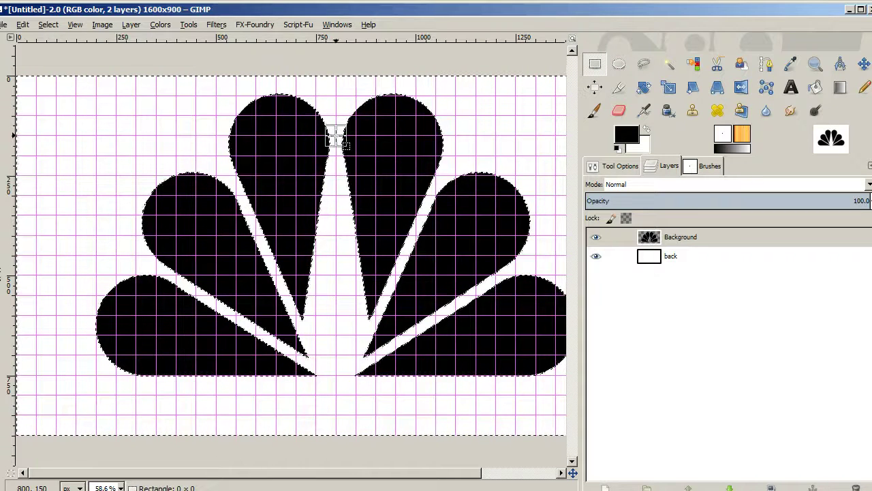
left_click(343, 157)
left_click_drag(344, 157, 355, 158)
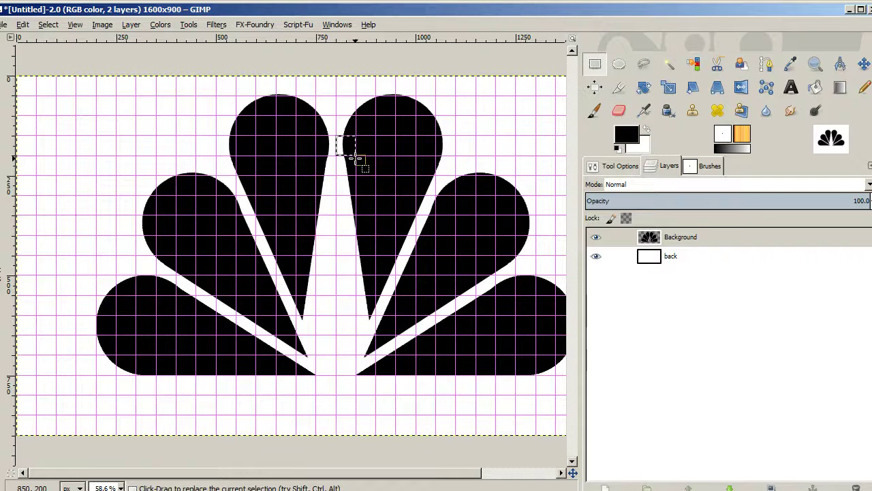
Subtract a 100 × 250 px ellipse at position 800, 150 from the rectangular selection using Ellipse Select.
left_click(618, 64)
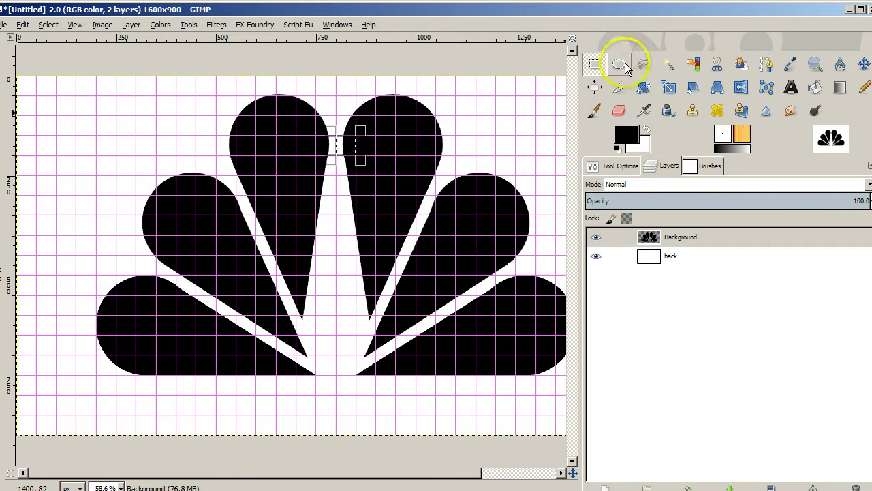
left_click(621, 65)
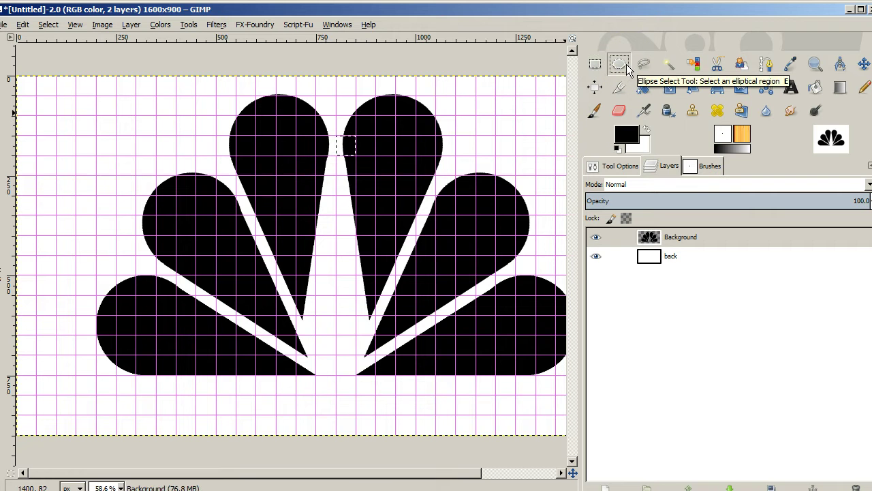
left_click(620, 165)
left_click(639, 194)
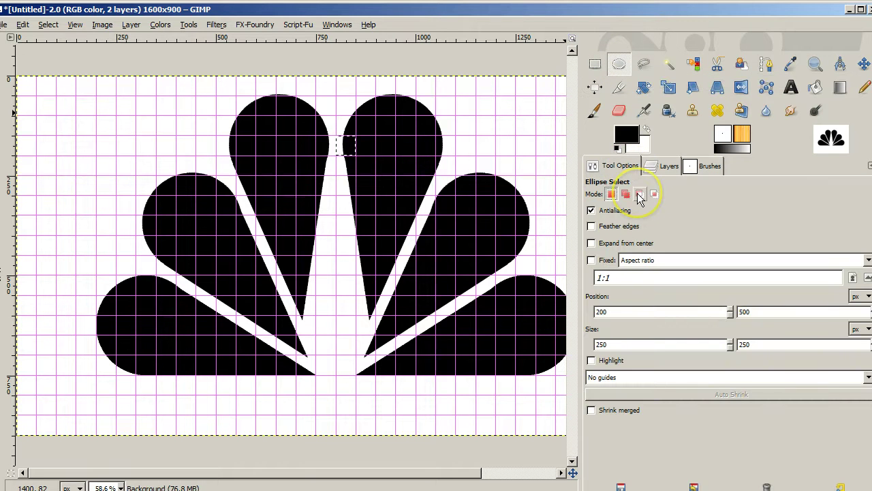
left_click(638, 194)
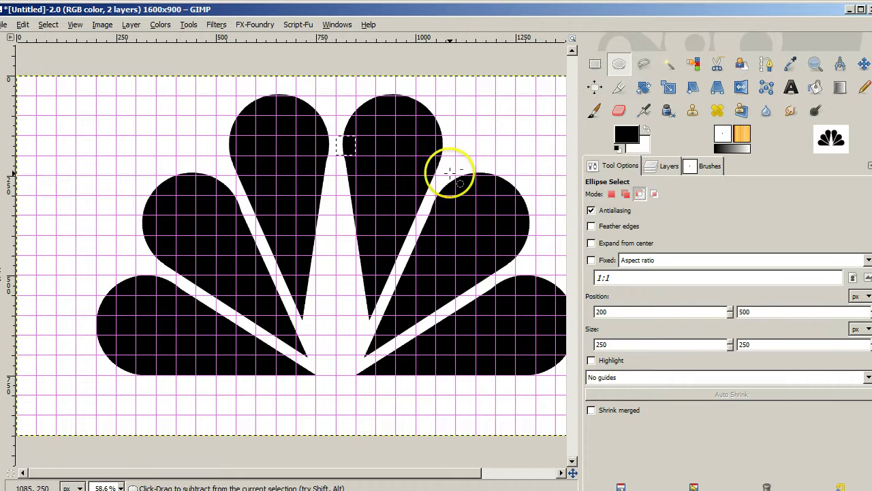
left_click(335, 138)
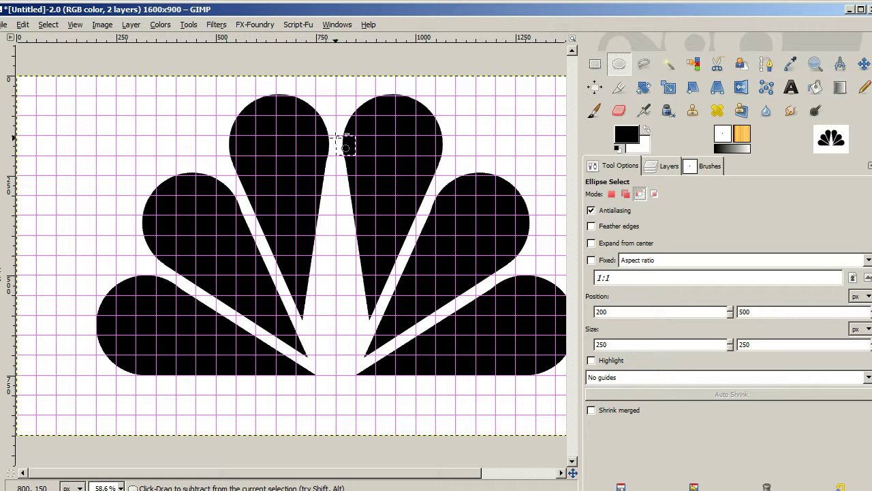
left_click_drag(336, 136, 376, 234)
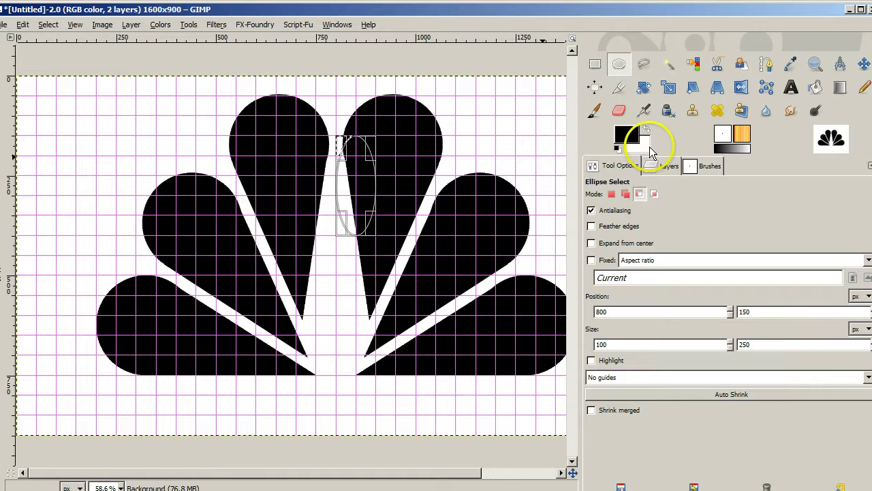
Fill the remaining corner selection with white to cut the beak notch into the upper-right feather's inner edge.
left_click_drag(645, 145, 541, 155)
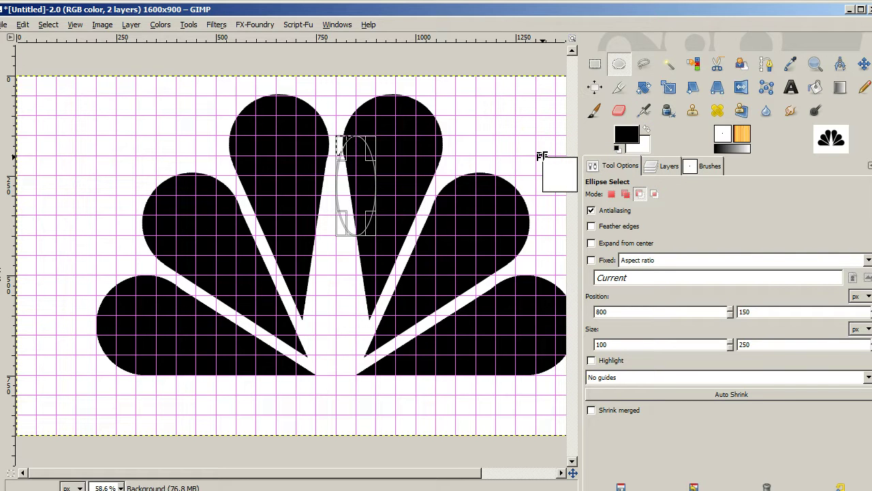
left_click_drag(542, 155, 646, 141)
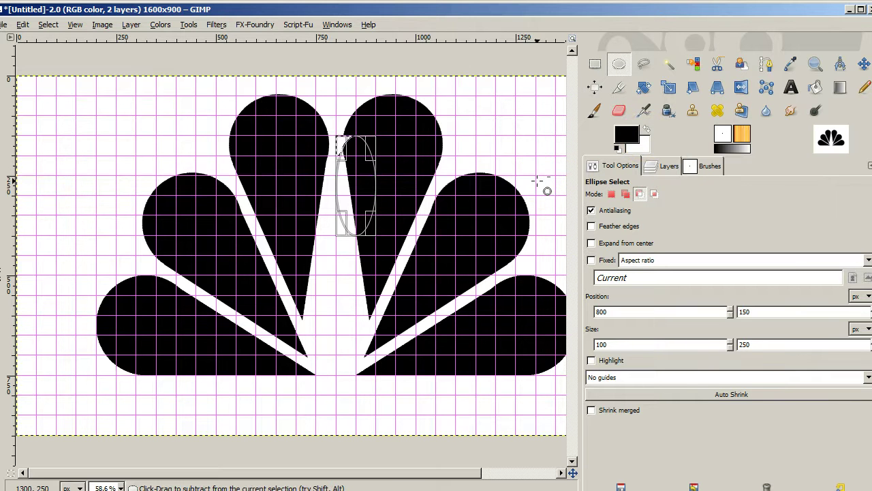
key("ctrl+comma")
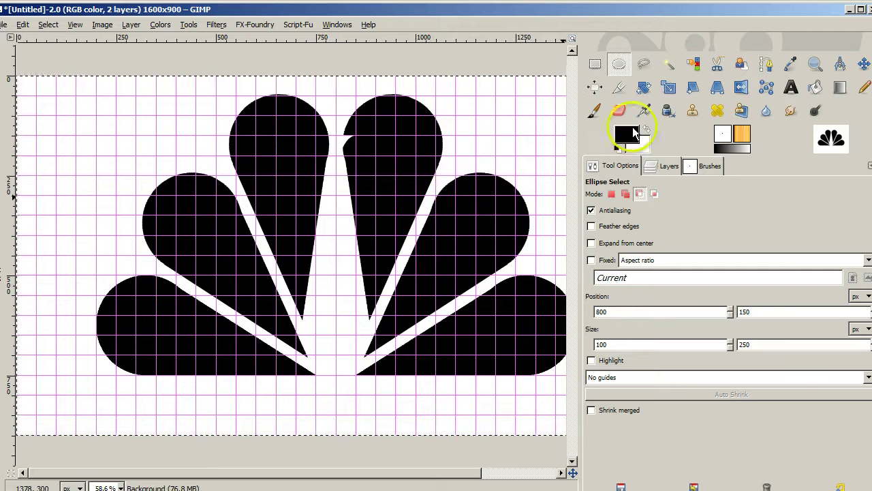
Set the foreground colour to red, f90606.
left_click(626, 132)
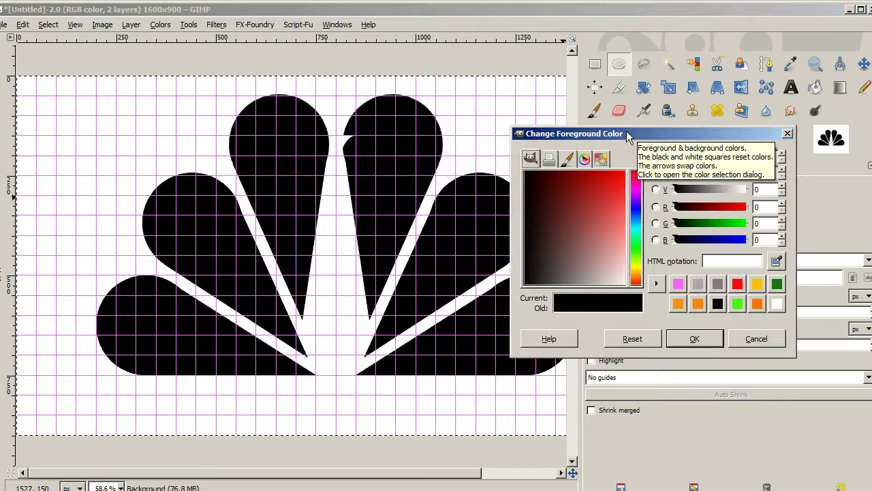
left_click(738, 284)
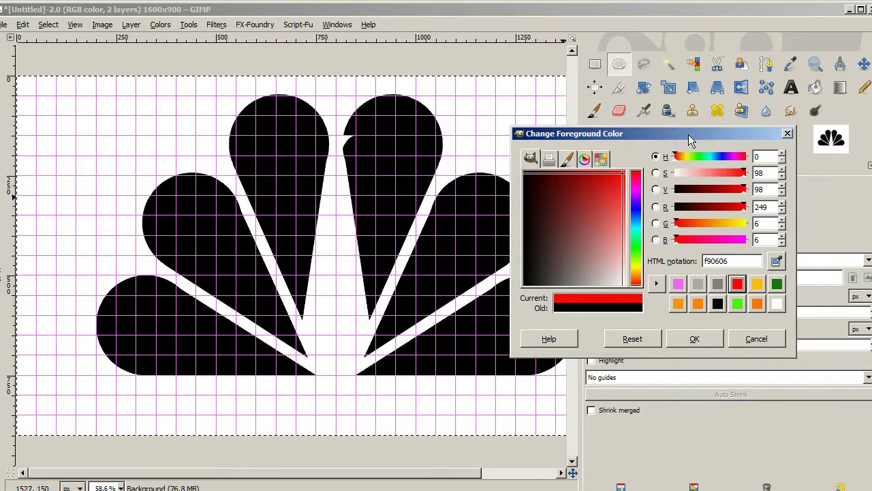
left_click_drag(690, 140, 743, 217)
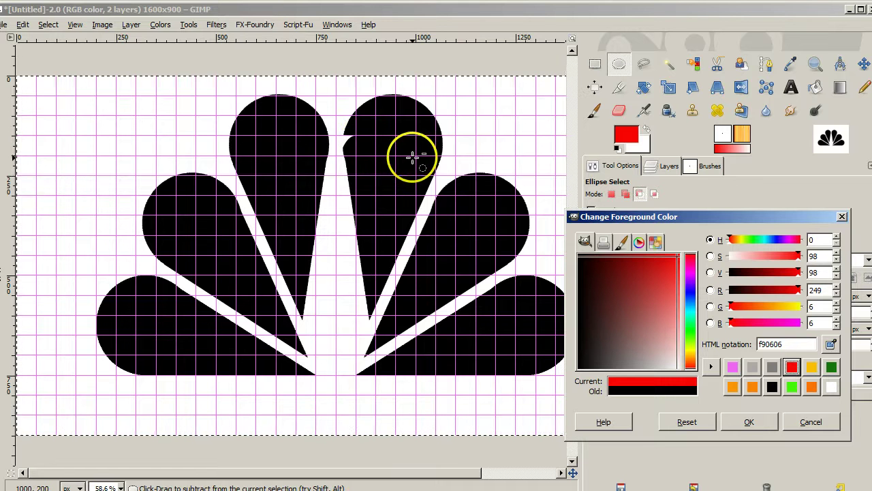
left_click(658, 167)
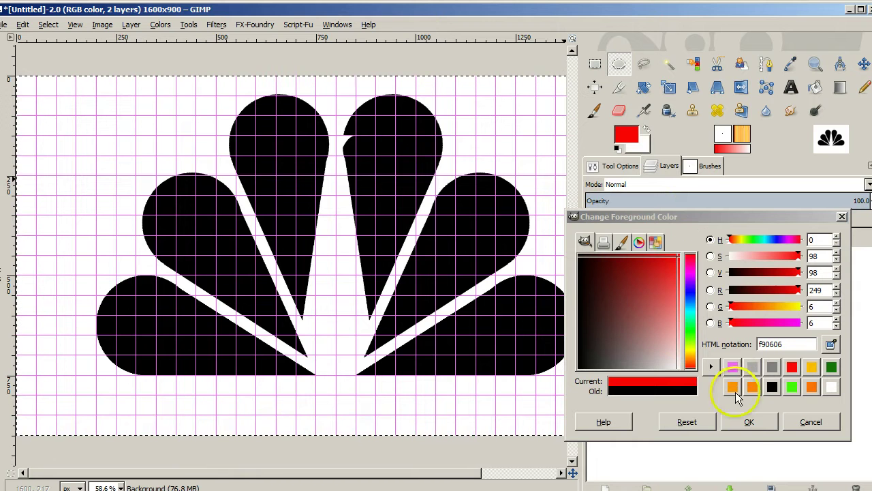
left_click(749, 421)
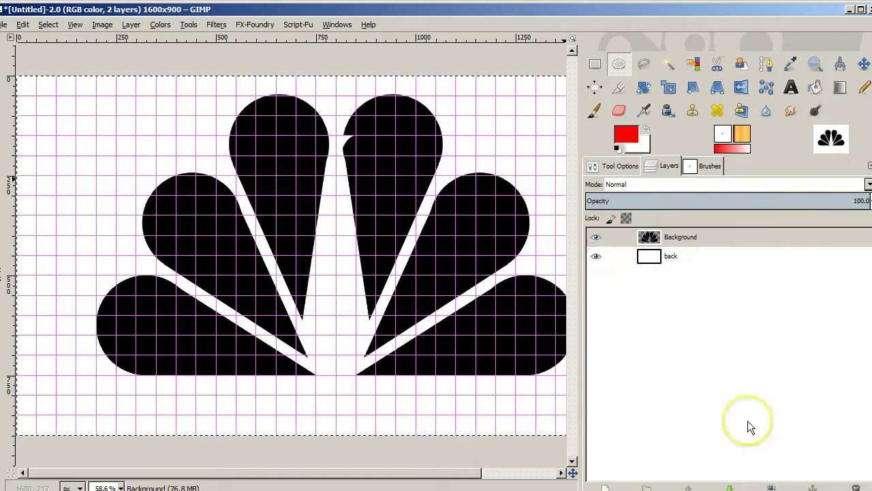
Select the upper-left feather on the Background layer with Fuzzy Select and fill it with red using Bucket Fill.
left_click(711, 236)
key("u")
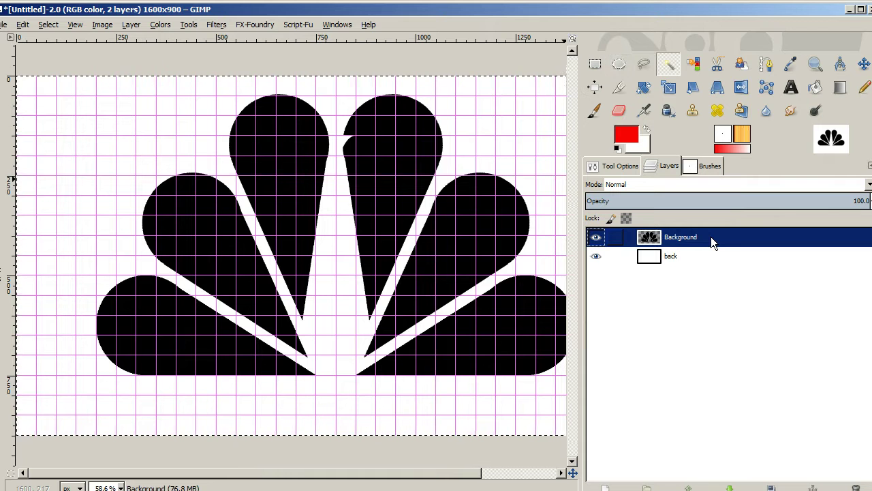
left_click(288, 193)
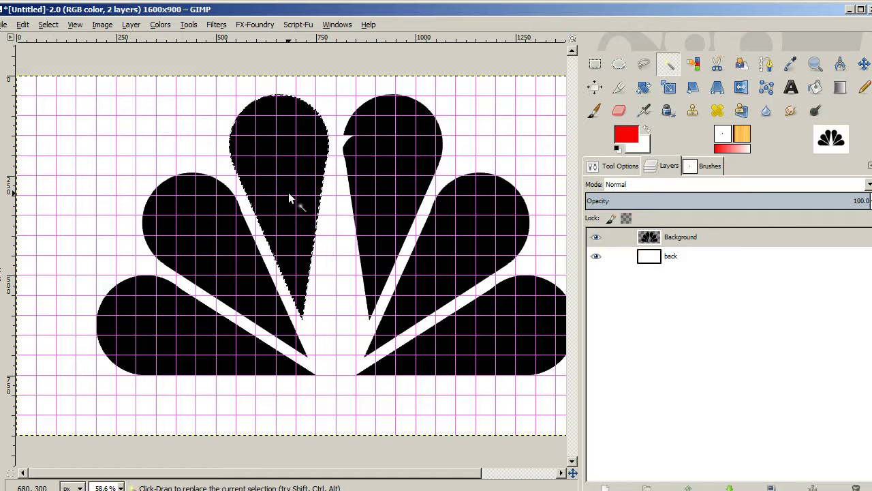
left_click(815, 87)
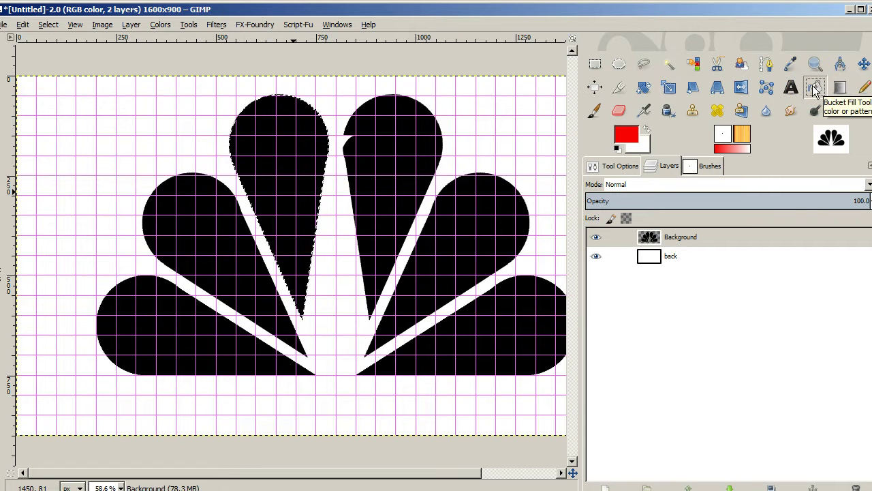
left_click(610, 170)
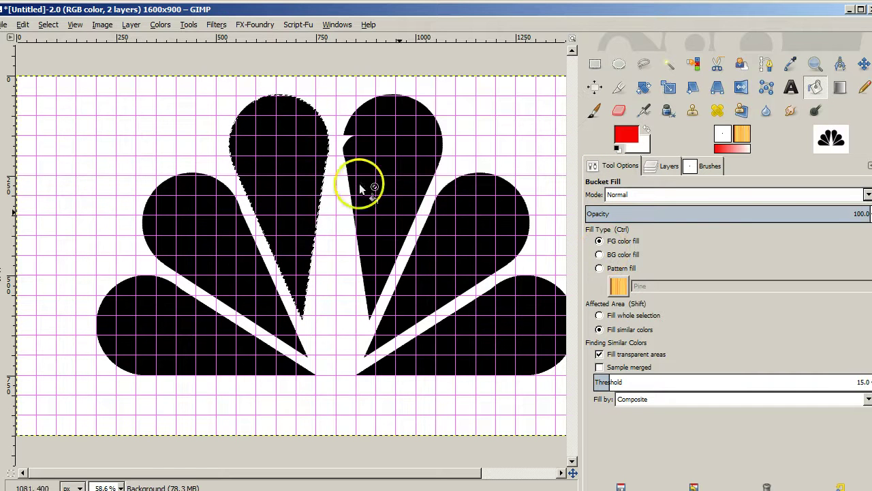
left_click(270, 170)
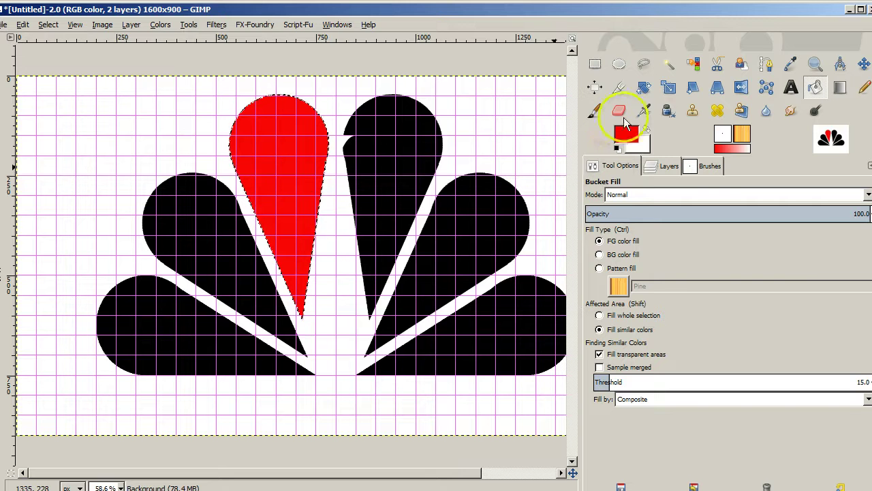
Change the foreground colour to golden yellow.
left_click(630, 138)
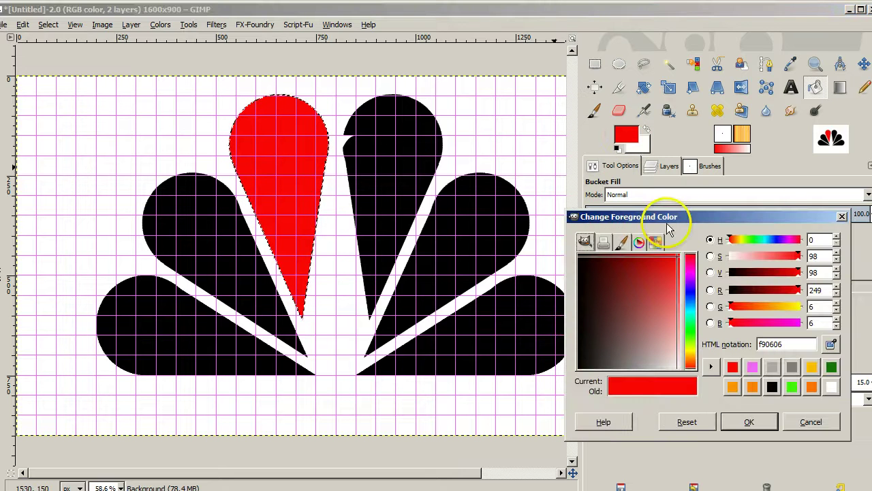
left_click(691, 358)
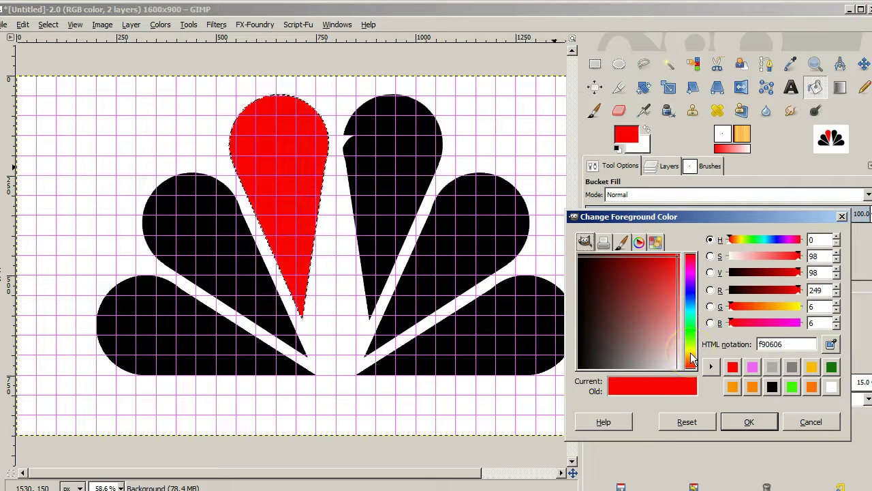
left_click(753, 417)
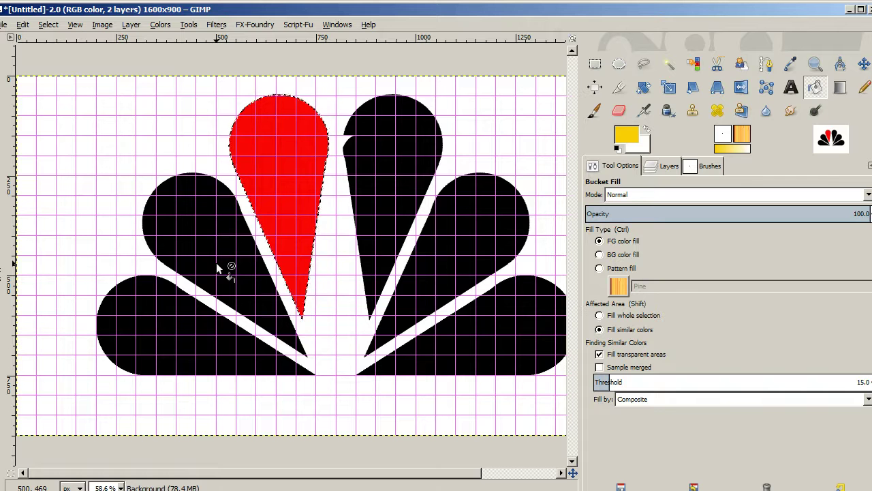
Select the middle-left feather with Fuzzy Select and fill it with the golden yellow foreground colour using Bucket Fill.
key("u")
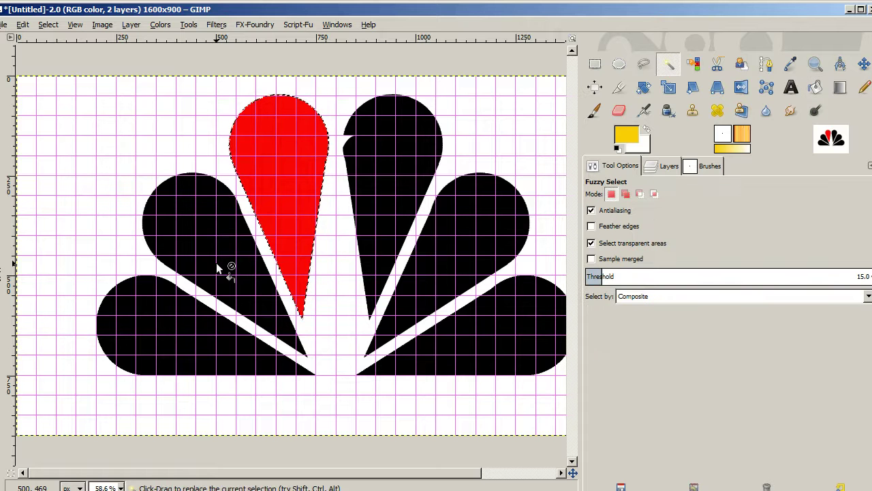
left_click(216, 266)
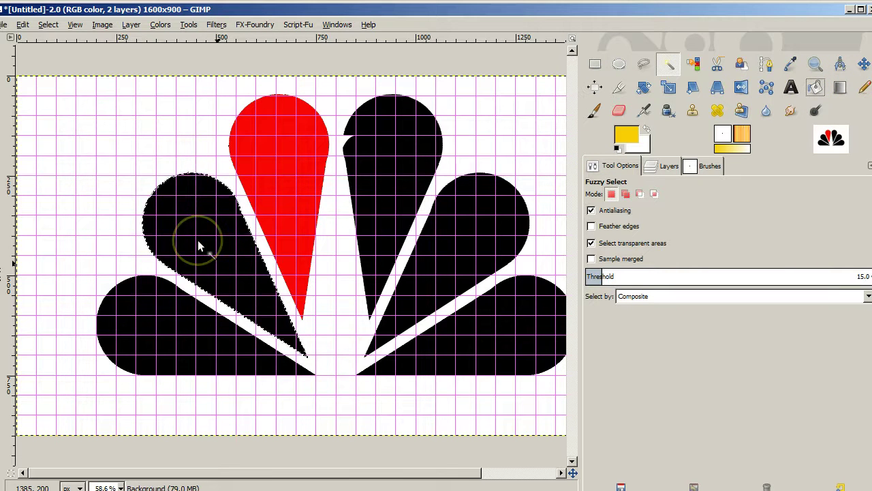
left_click(811, 89)
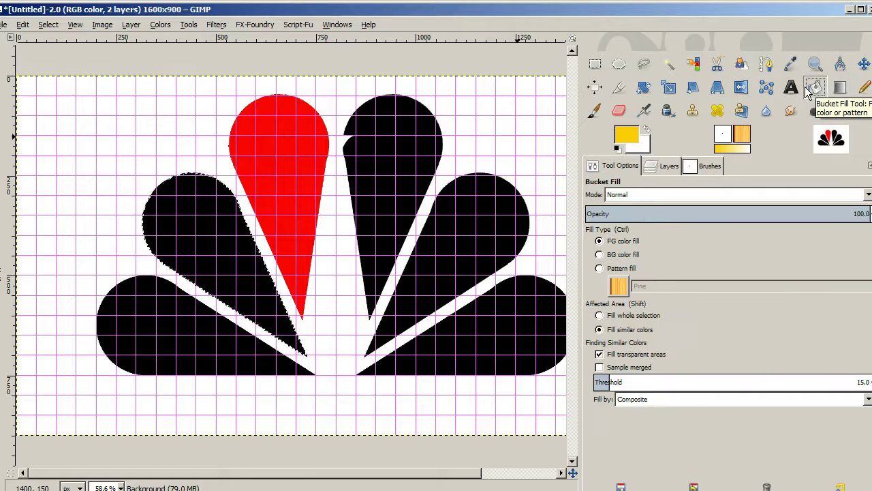
left_click(232, 246)
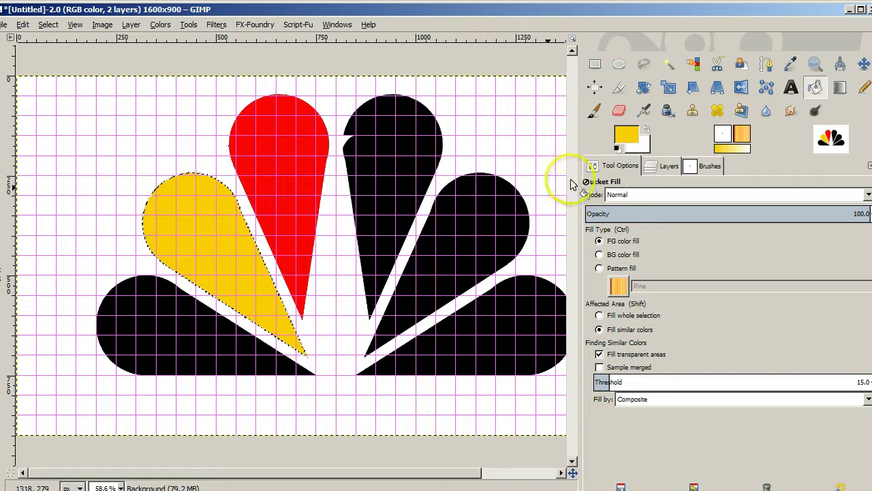
Set the foreground colour to yellow, f9eb06, and fill the lower-left feather with it.
left_click(628, 139)
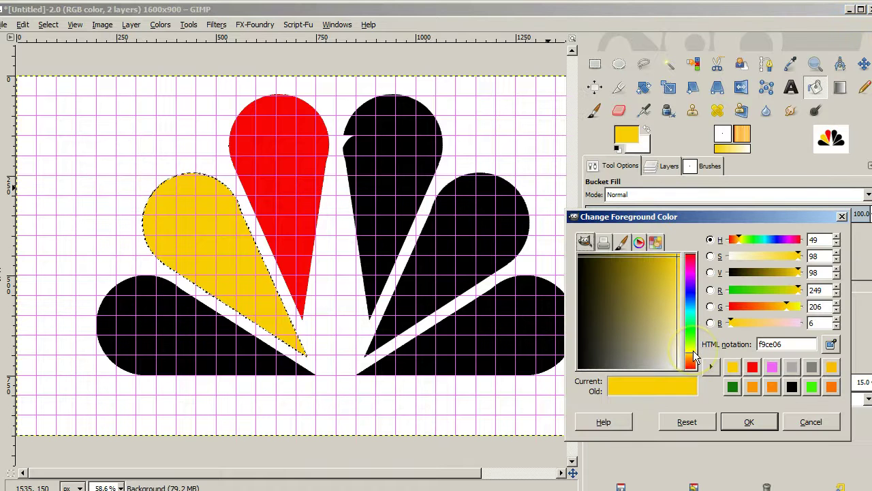
left_click(693, 351)
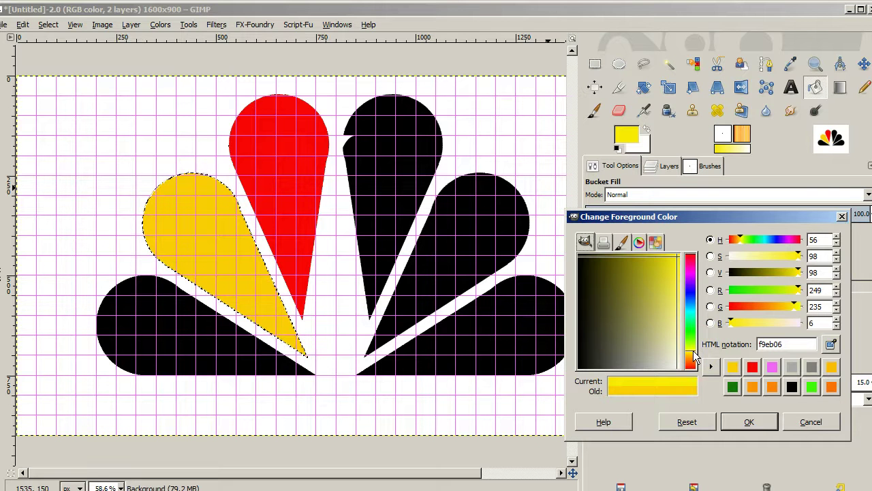
left_click(749, 421)
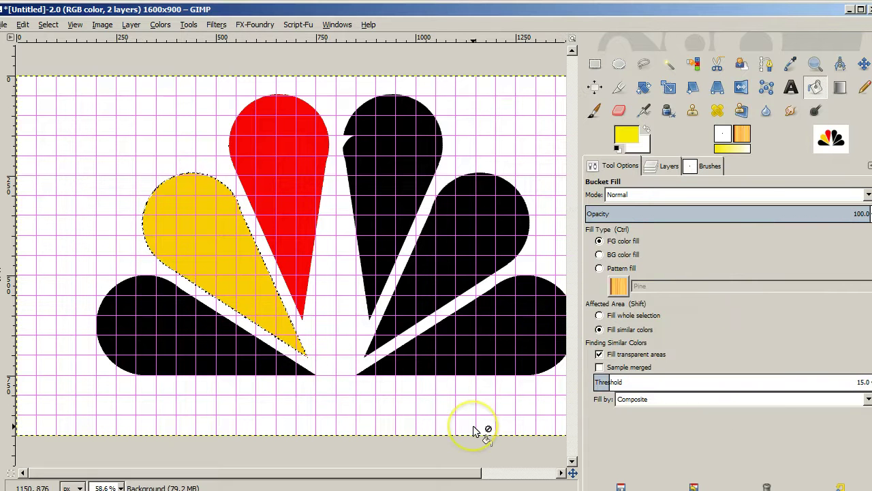
key("ctrl+shift+a")
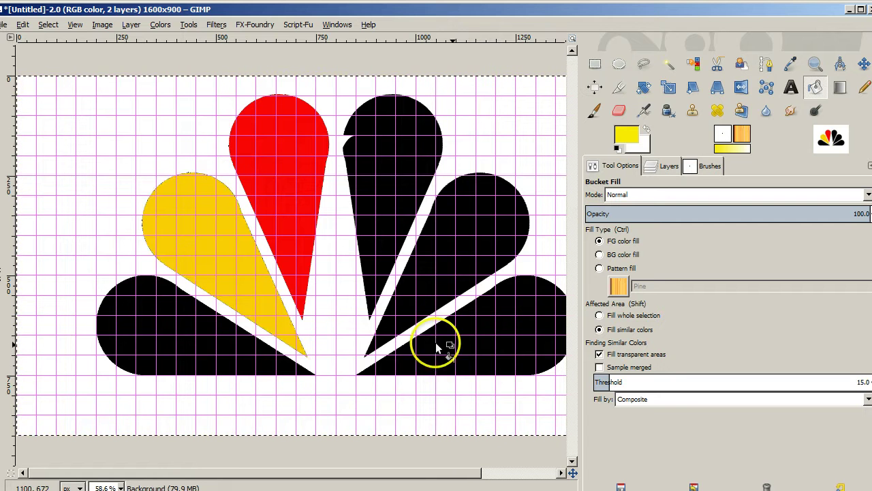
left_click(189, 346)
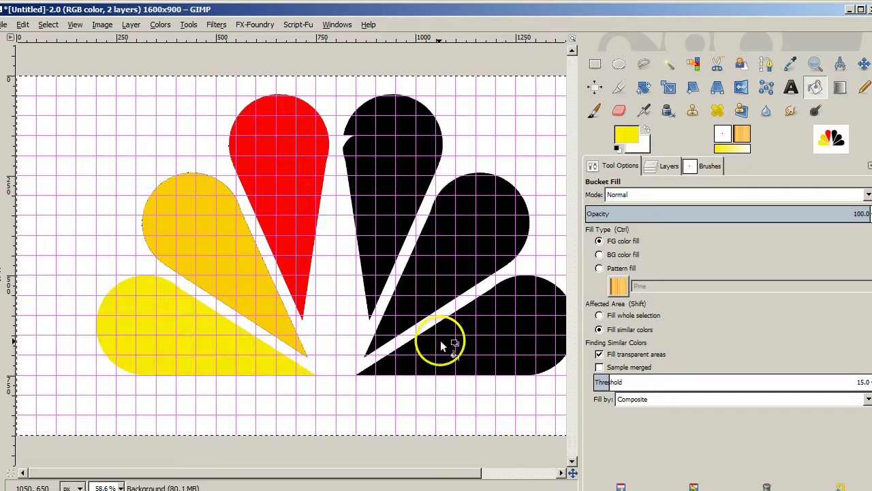
Fill the lower-right feather with green 40f907 and the middle-right feather with blue 0773f9.
left_click(629, 146)
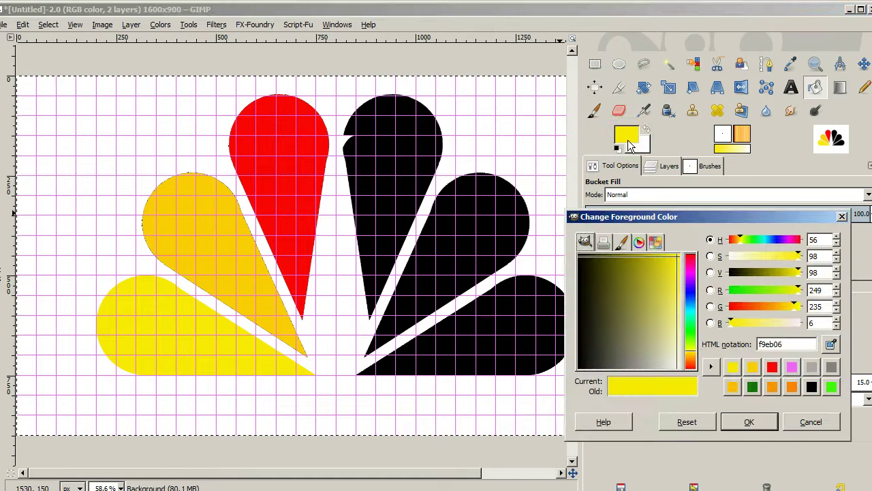
left_click(833, 386)
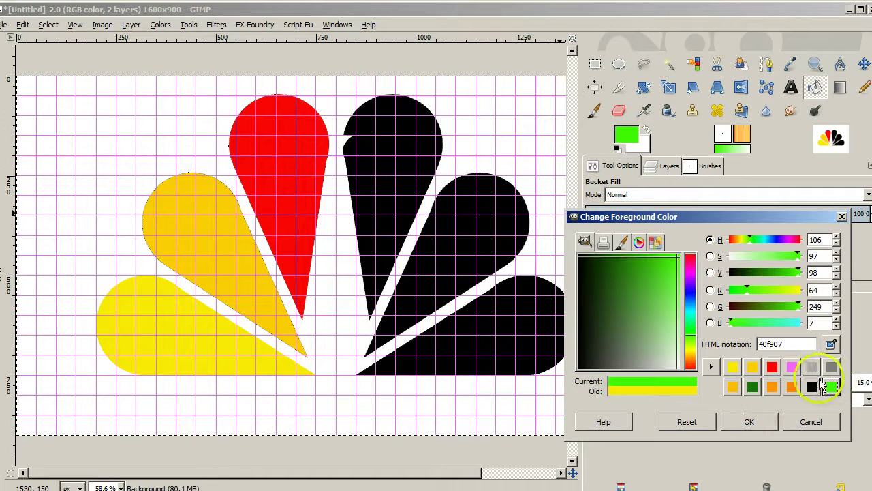
left_click(536, 336)
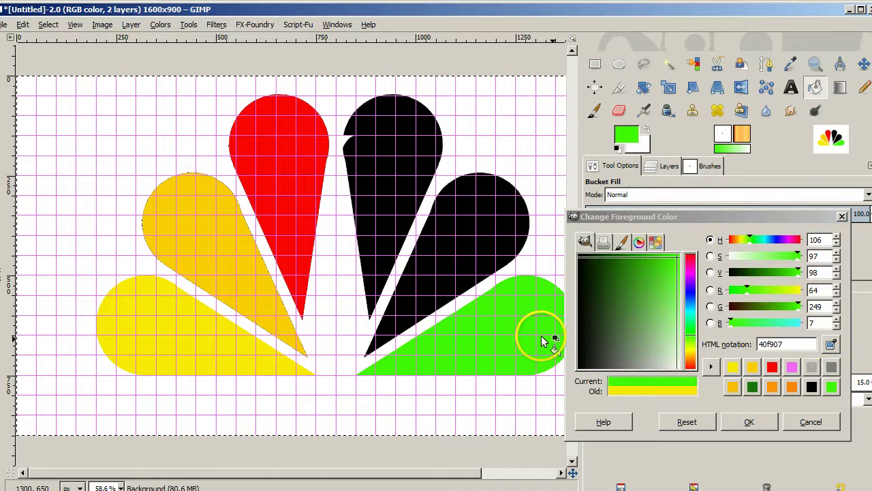
left_click(689, 304)
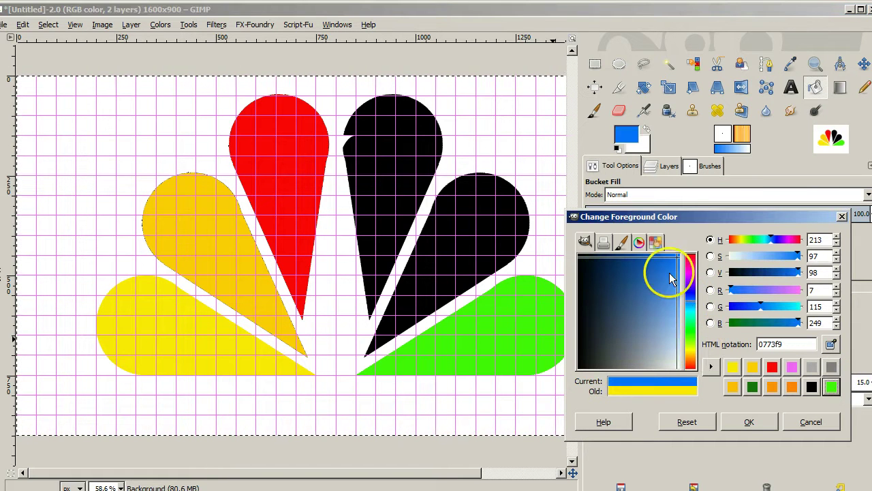
left_click(489, 240)
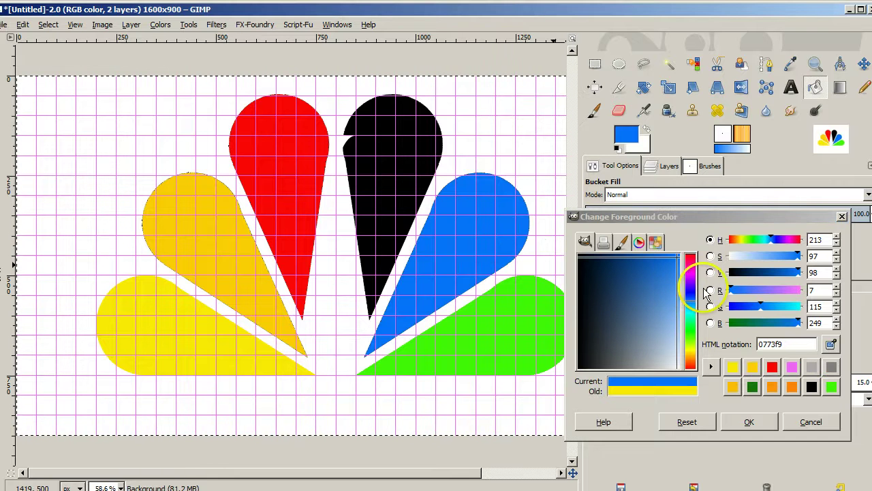
Set the foreground colour to purple, 98079d, and fill the upper-right feather with it.
left_click(792, 368)
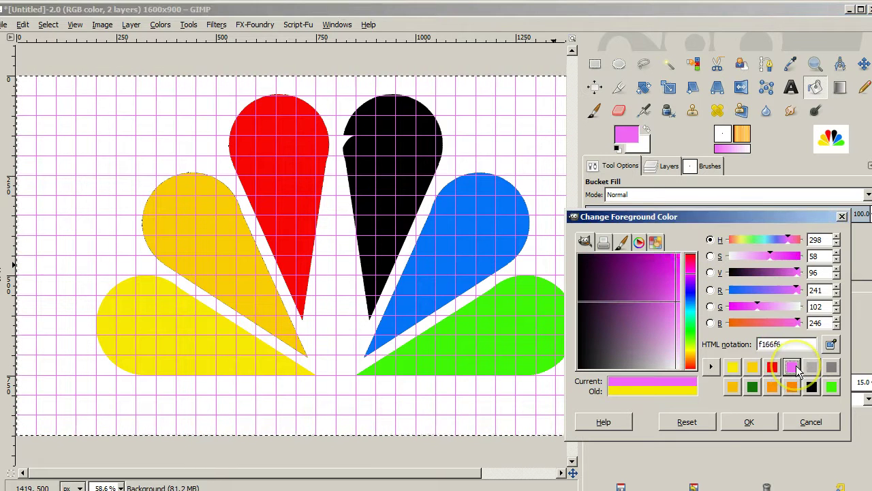
left_click(641, 259)
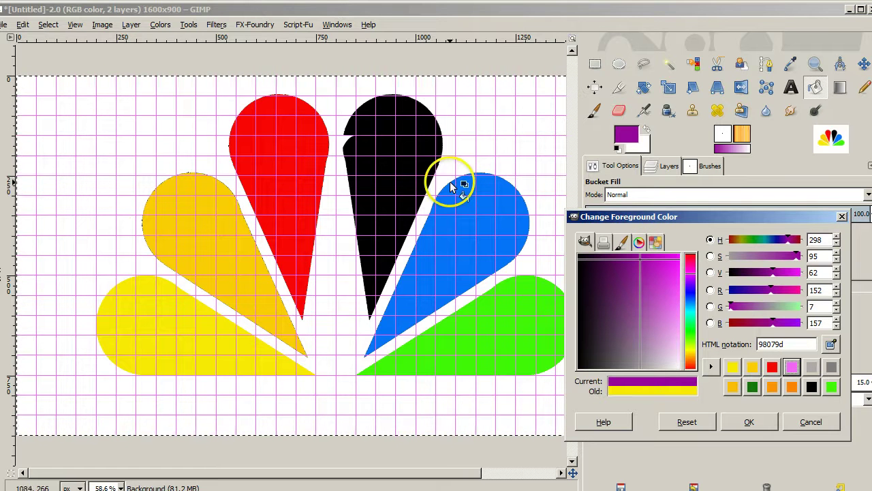
left_click(390, 180)
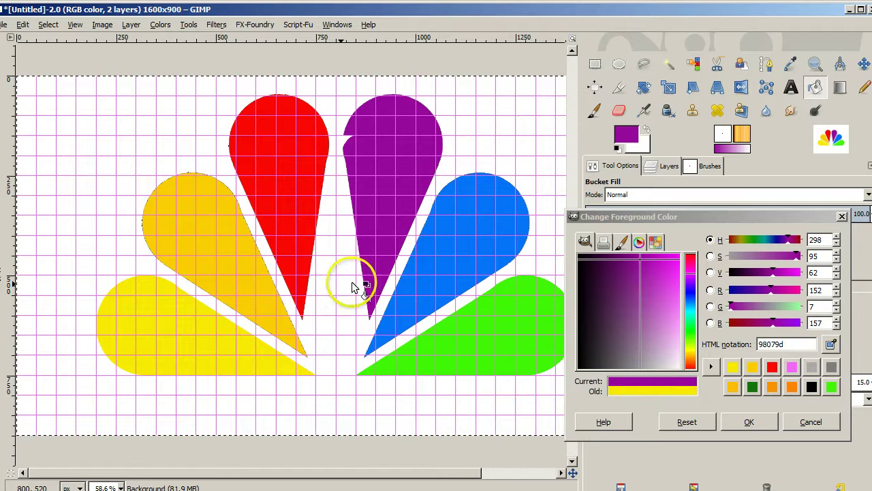
Set the foreground colour to light grey and select all six feathers from the Background layer's alpha.
left_click(812, 369)
left_click(762, 426)
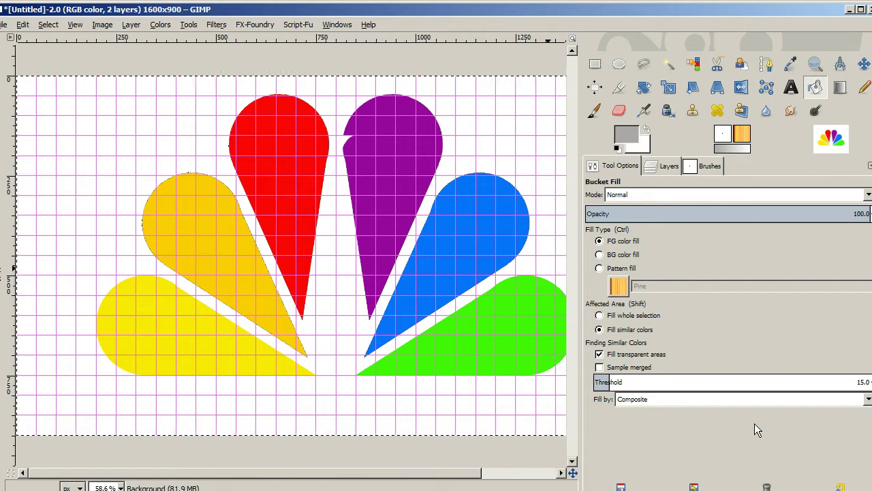
left_click(666, 167)
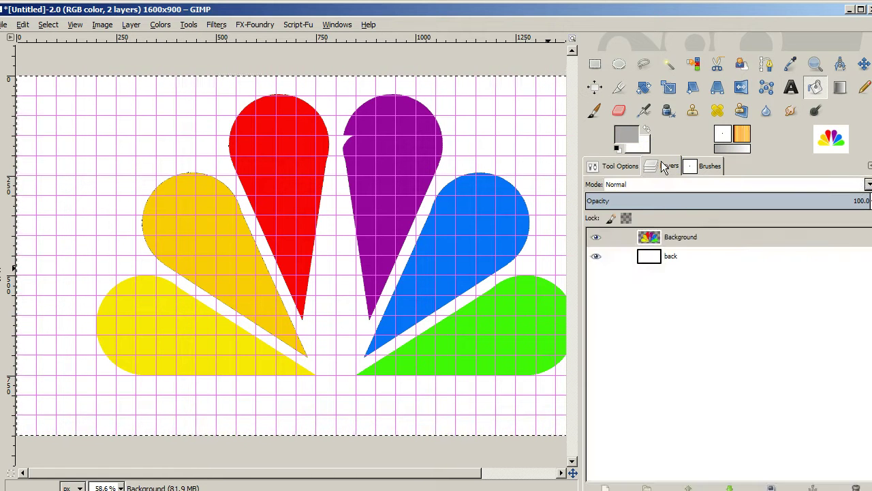
left_click(550, 235)
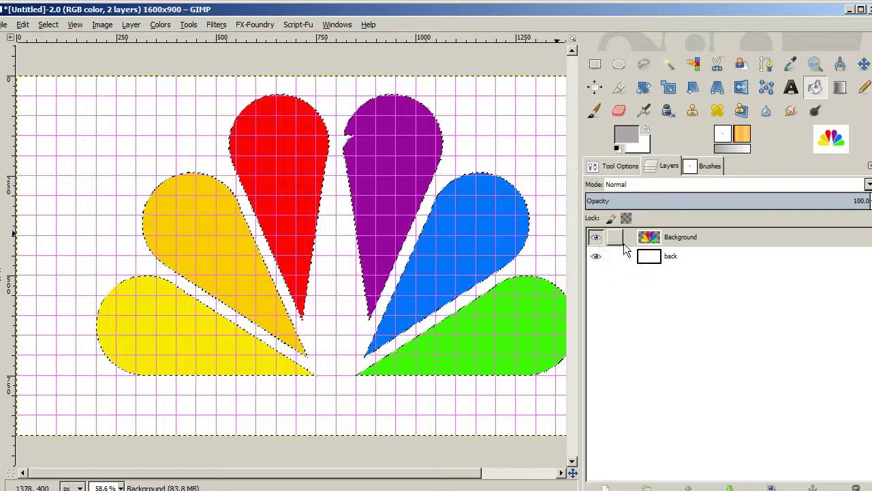
left_click_drag(500, 238, 468, 252)
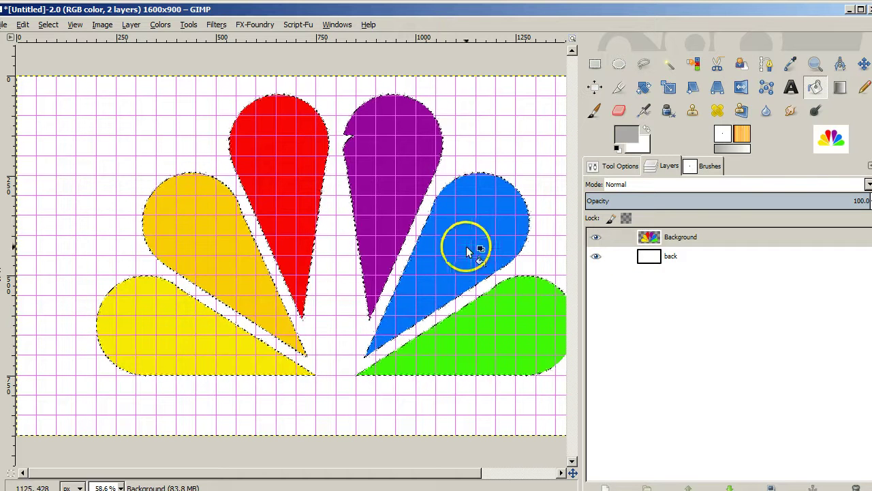
Add a 300 × 518 px rectangle at position 700, 232 to the selection to cover the gap between the feather tips.
left_click(595, 63)
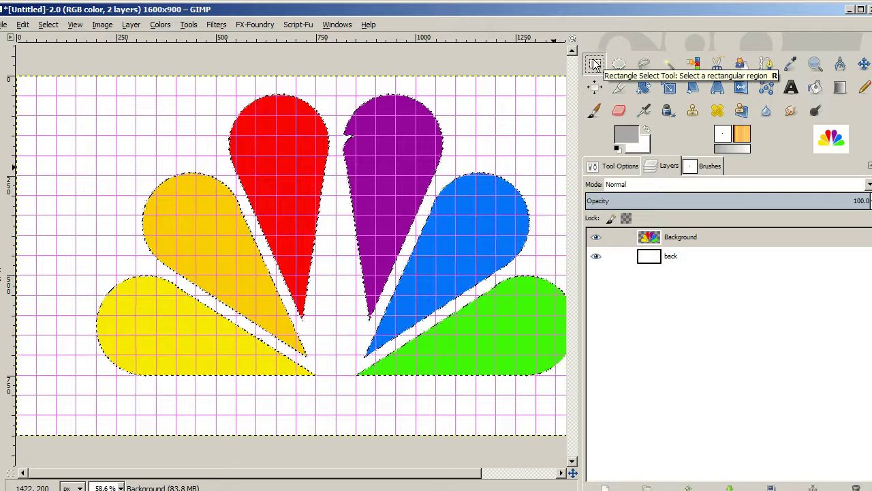
left_click(616, 148)
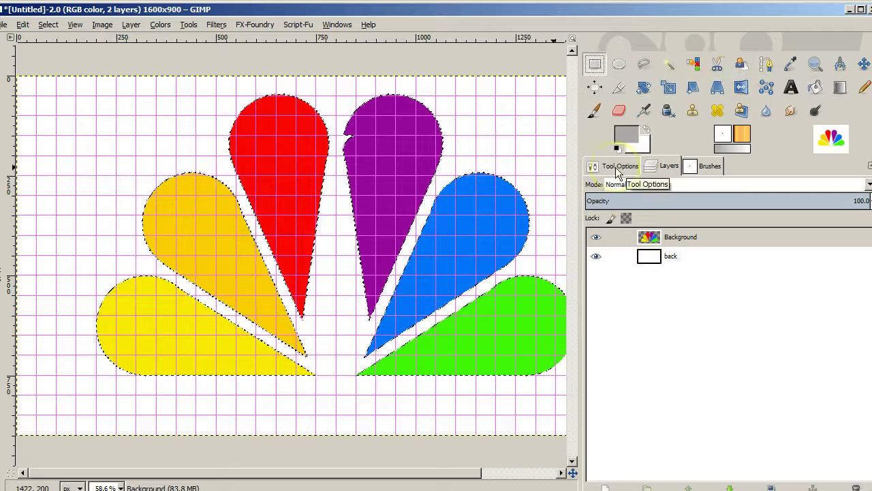
left_click(618, 170)
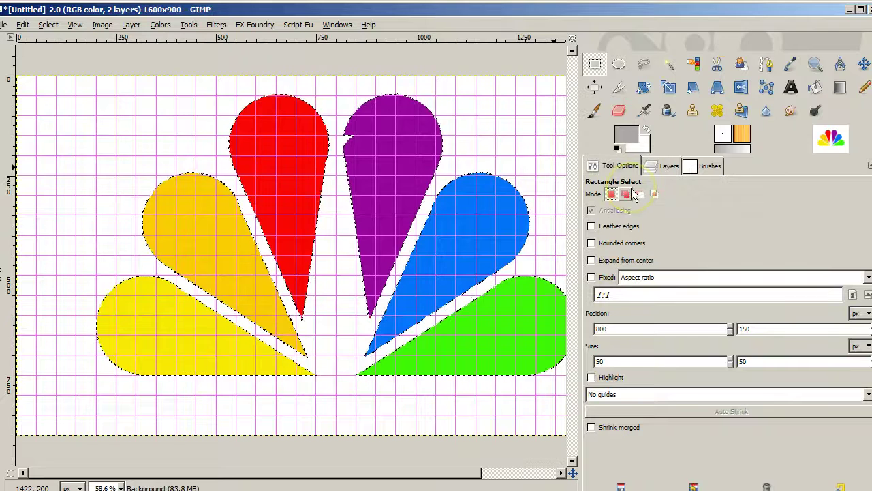
left_click(631, 194)
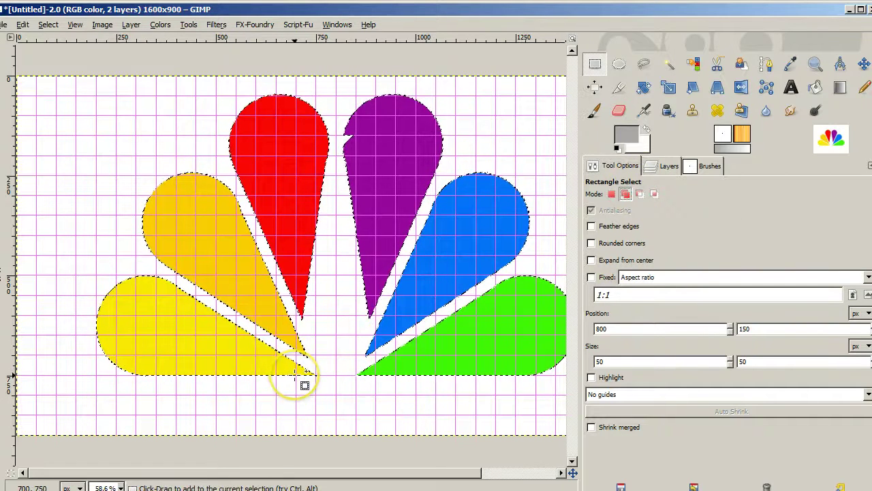
left_click_drag(299, 378, 300, 379)
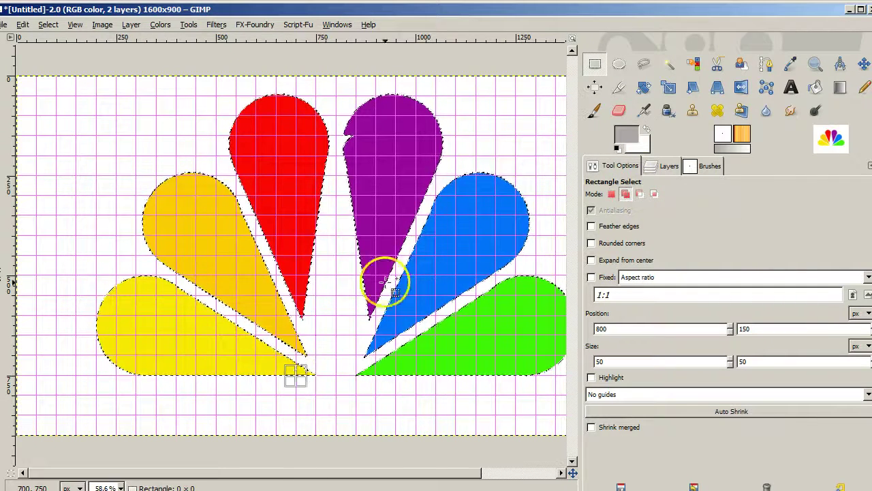
left_click_drag(385, 281, 421, 169)
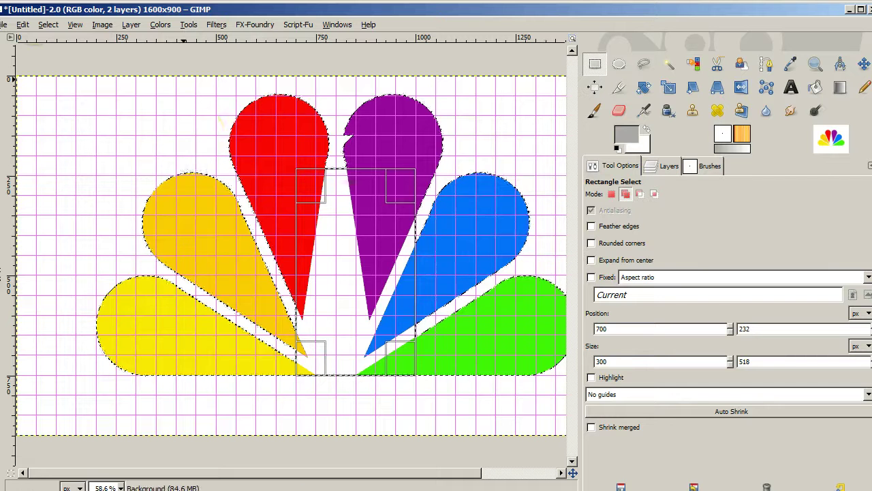
Grow the combined feather selection by 20 px.
left_click(42, 26)
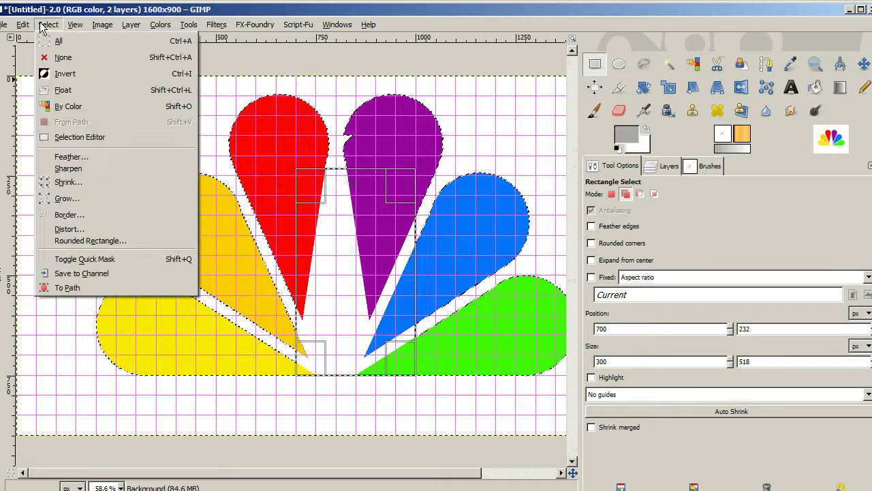
left_click(81, 206)
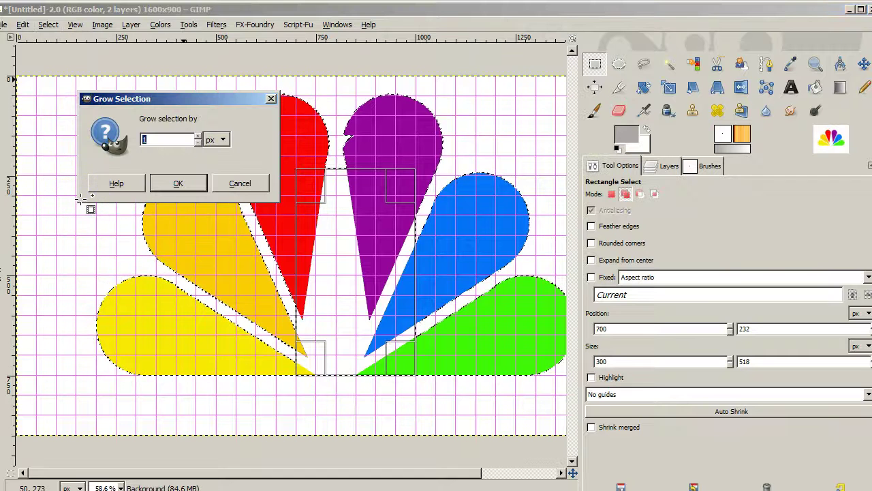
type("20")
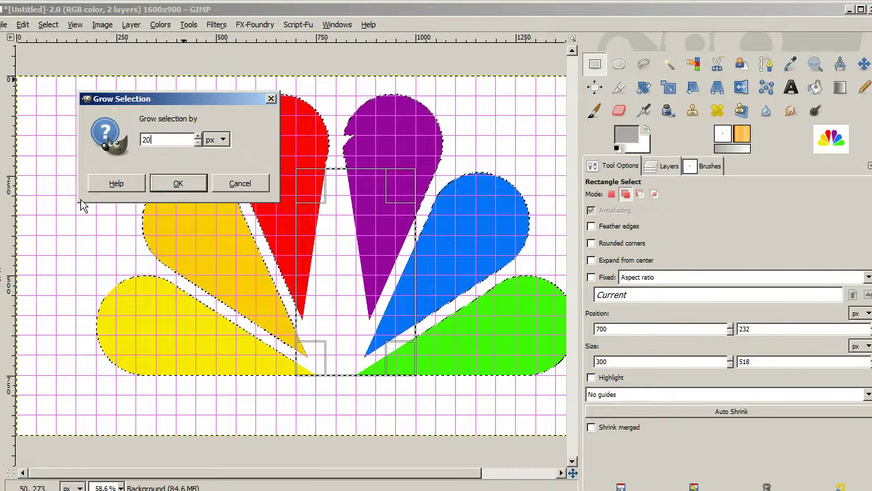
left_click(178, 194)
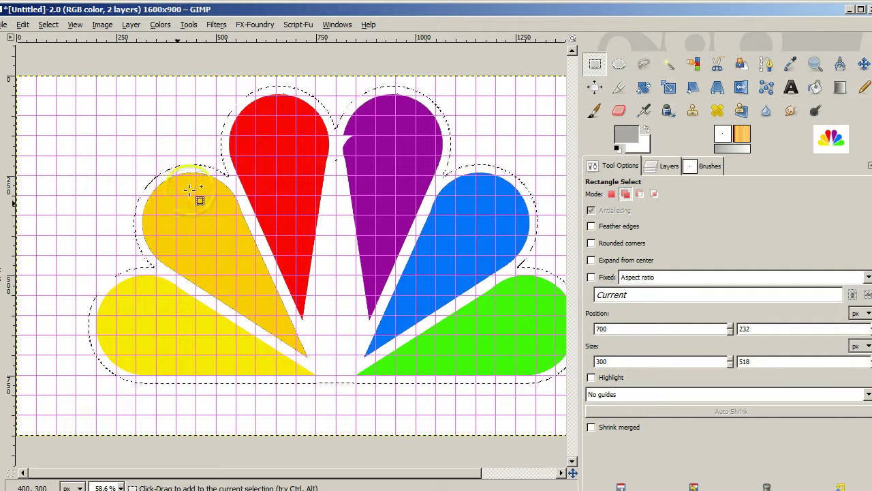
Create a transparent 1600 × 900 px layer named silver directly above the back layer.
left_click(657, 164)
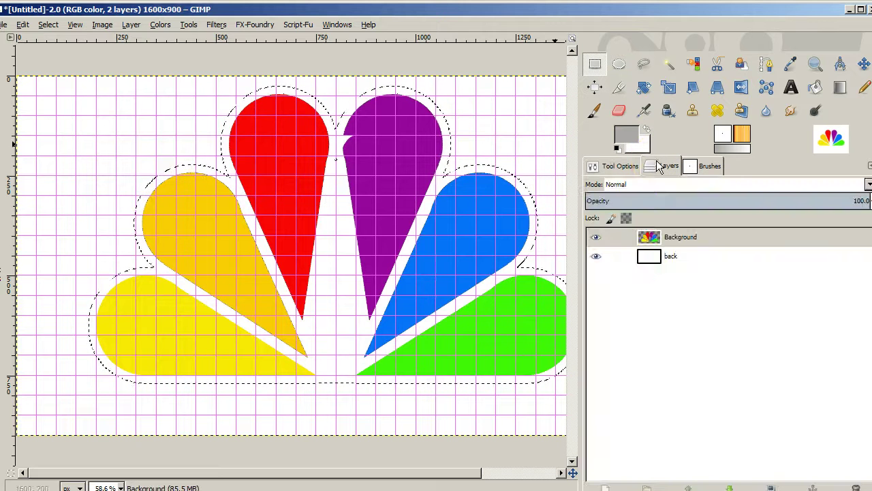
left_click(708, 254)
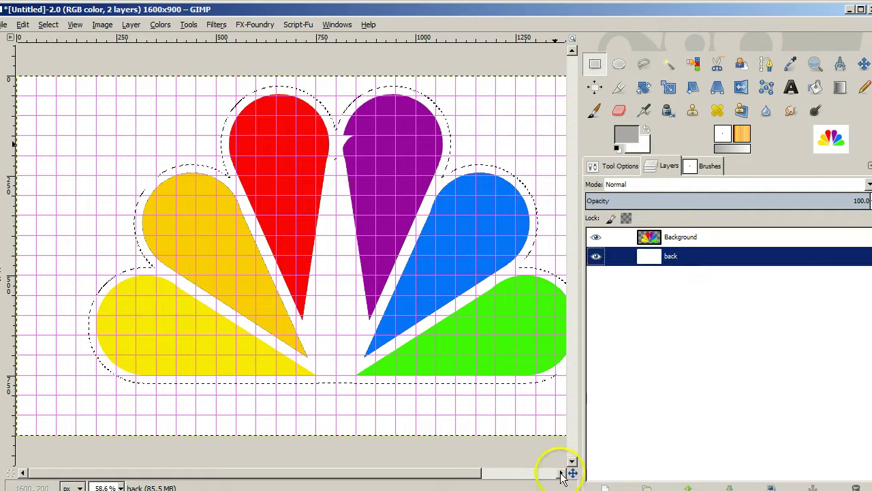
key("shift+ctrl+n")
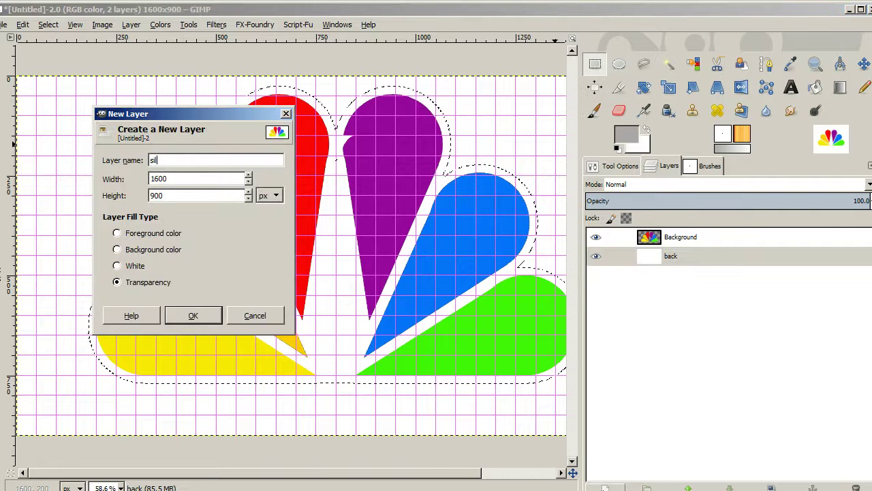
key("Return")
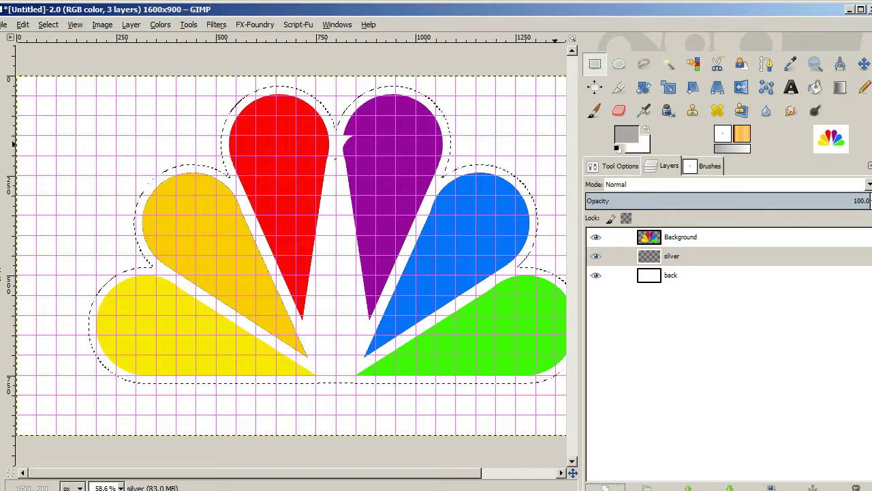
Fill the grown selection on the silver layer with the light grey foreground colour.
left_click(758, 261)
left_click_drag(627, 147, 516, 149)
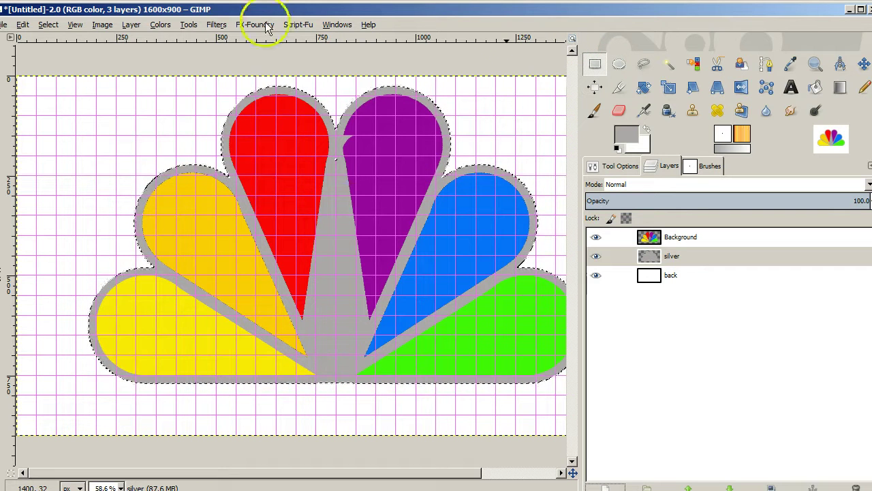
left_click(69, 27)
mouse_move(163, 66)
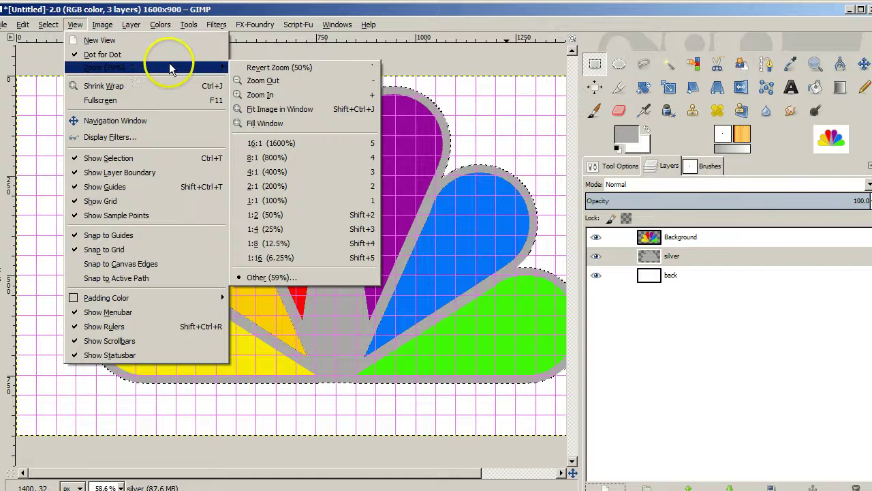
left_click(265, 107)
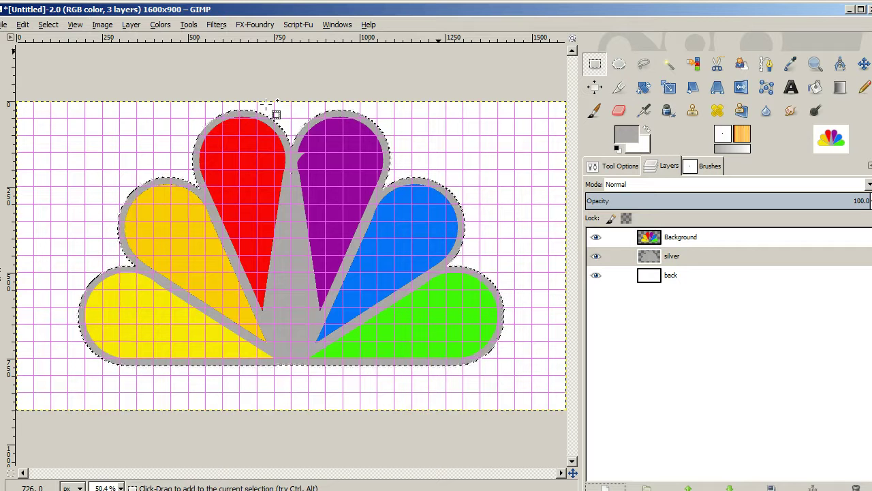
left_click(295, 140)
left_click(288, 220)
left_click(306, 222)
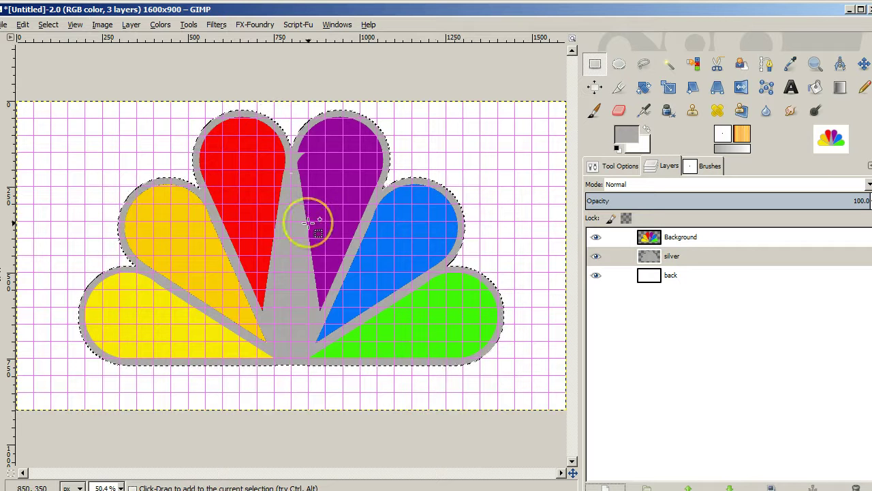
left_click(443, 224)
left_click(504, 242)
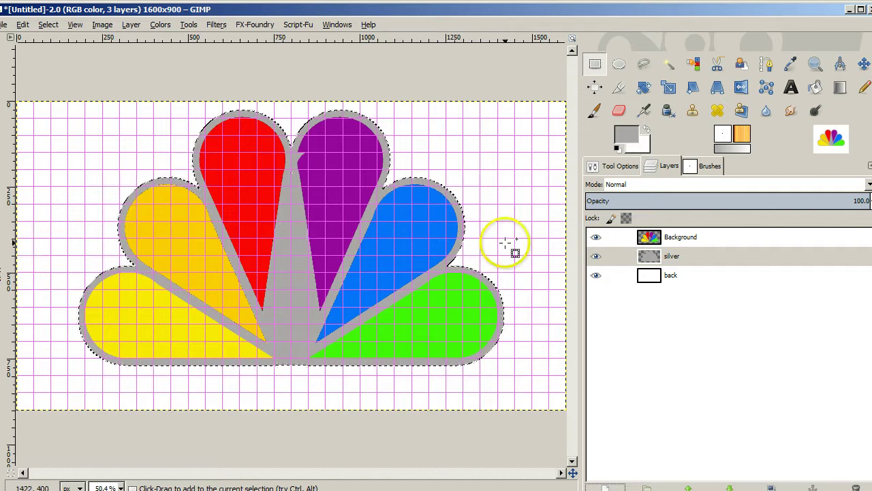
Select the whole canvas and apply the Bevel and Emboss layer effect to the Background layer with the Inner Bevel style.
left_click(646, 240)
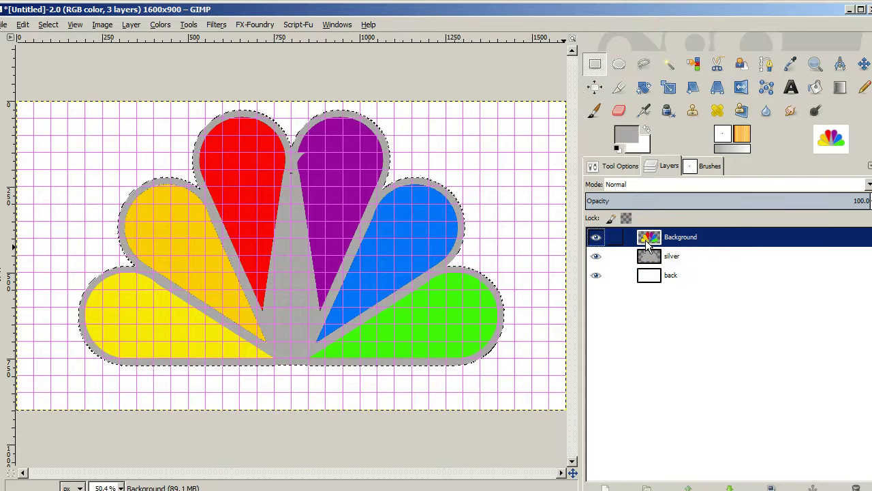
key("ctrl+a")
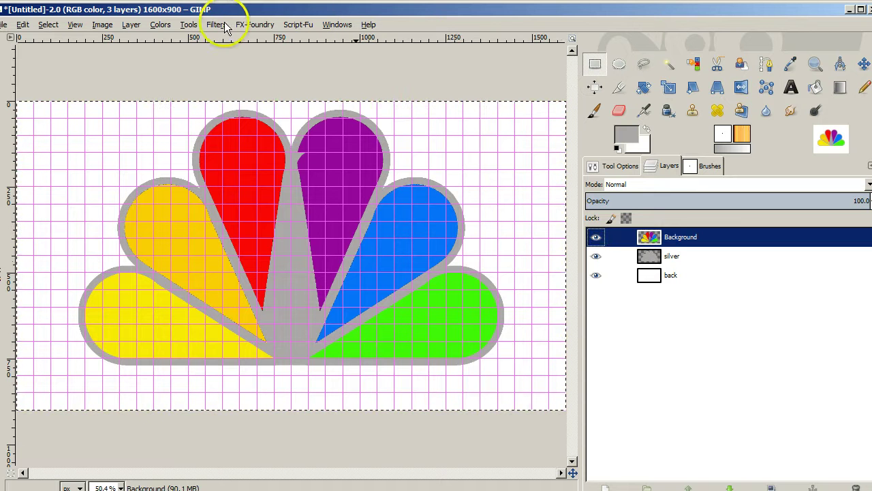
left_click(297, 25)
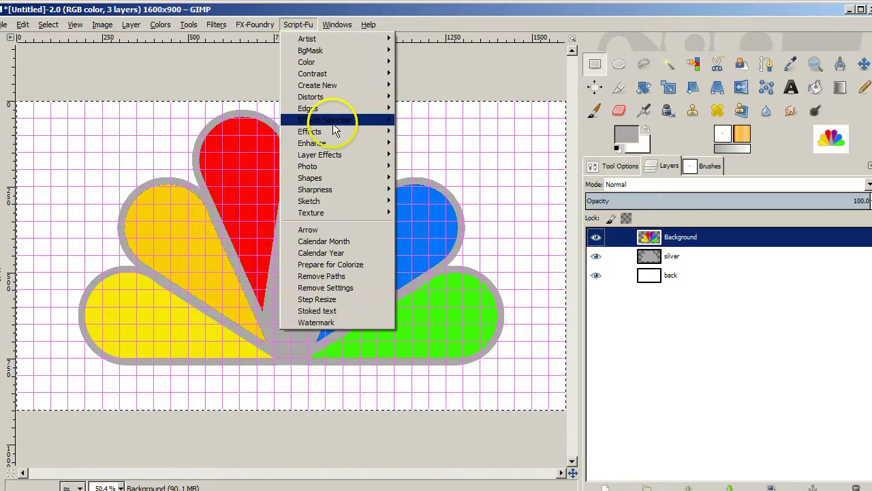
mouse_move(331, 120)
mouse_move(361, 153)
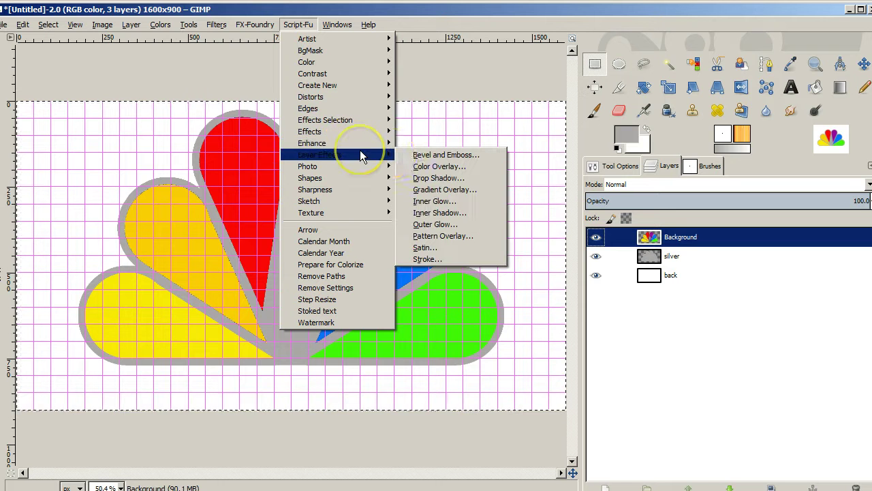
left_click(418, 159)
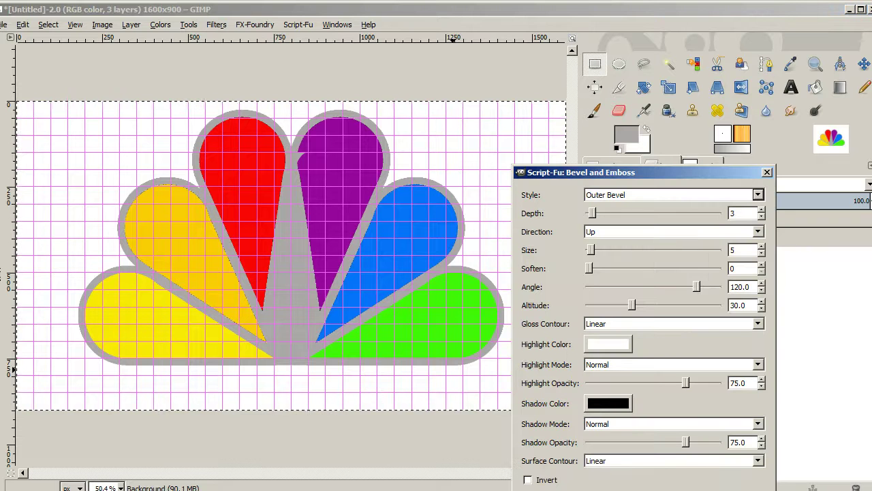
left_click(678, 195)
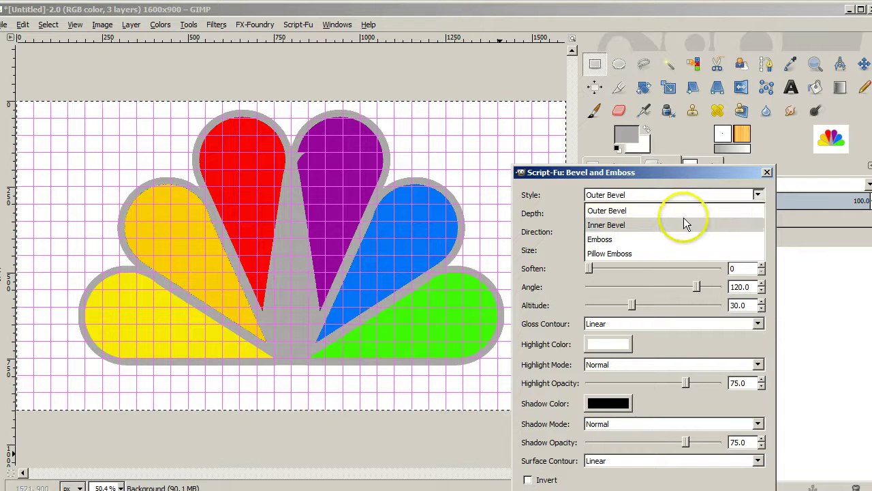
left_click(683, 225)
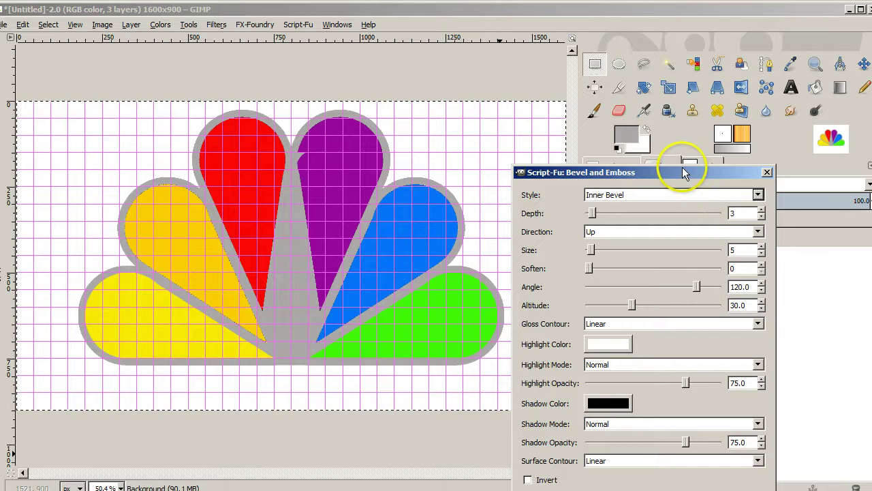
left_click_drag(681, 167, 714, 71)
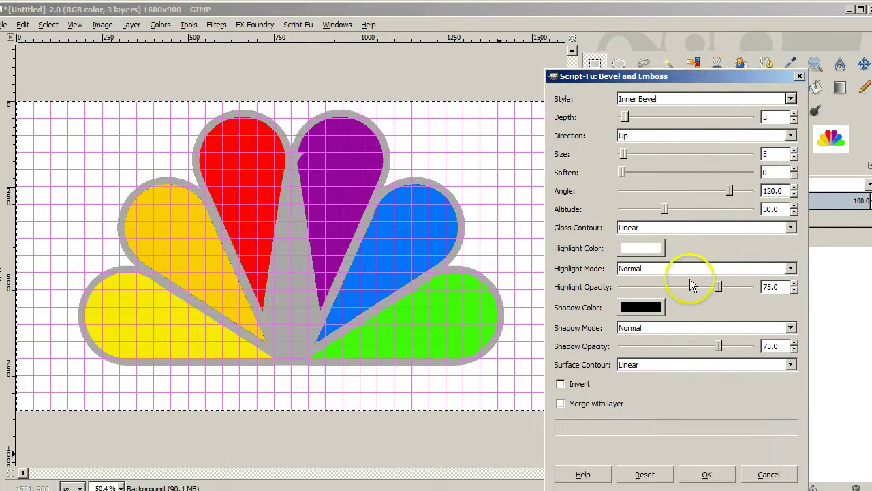
left_click(704, 475)
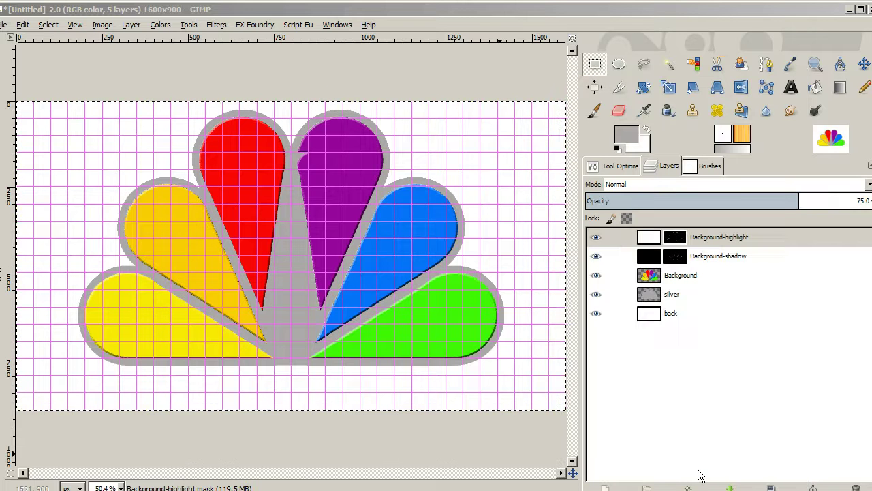
Merge the Background layer's bevel highlight and shadow layers down into the Background layer.
right_click(718, 245)
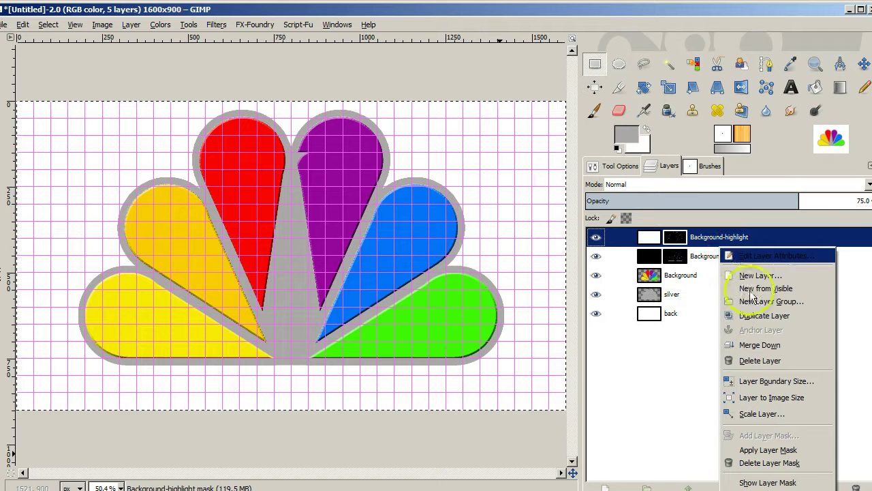
left_click(753, 349)
left_click(719, 237)
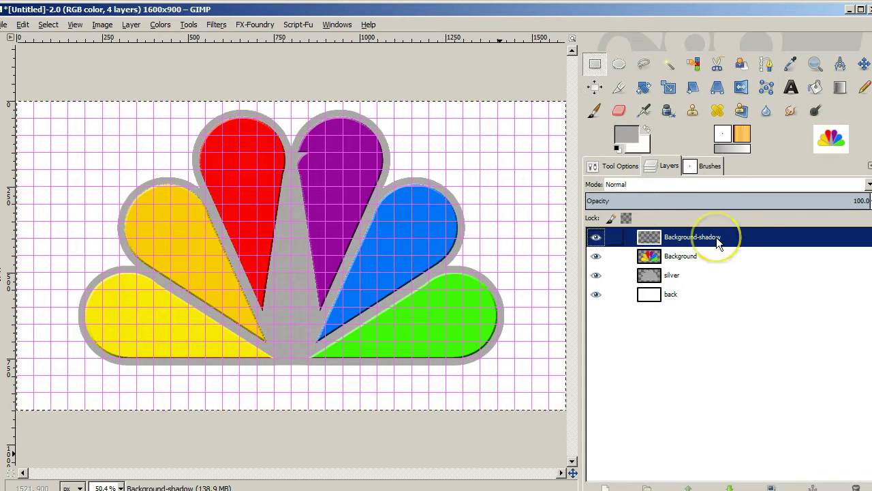
right_click(716, 238)
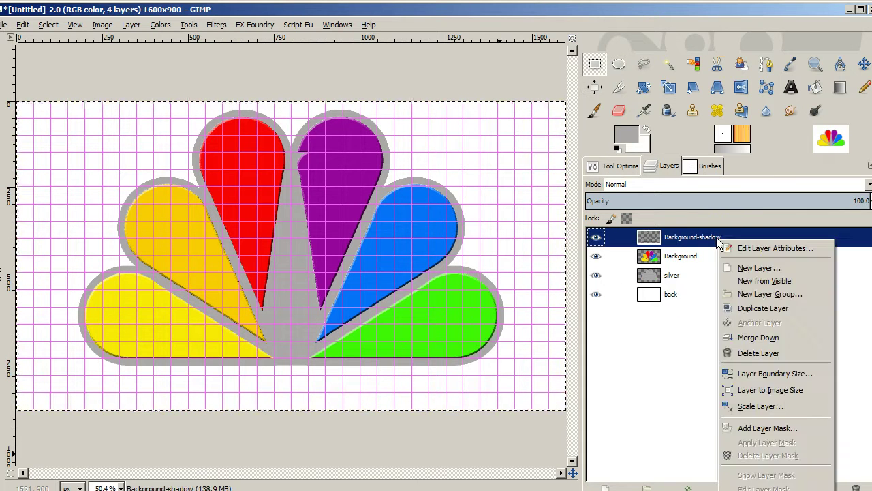
left_click(743, 336)
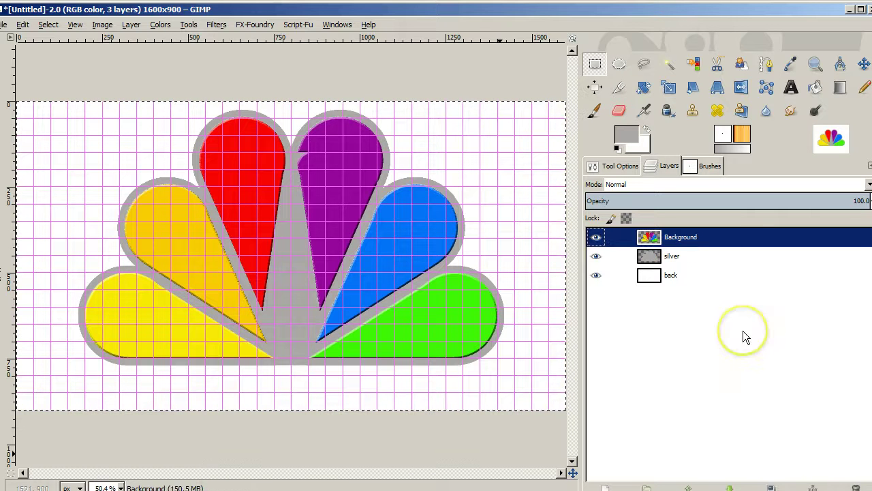
Apply the Bevel and Emboss layer effect to the silver layer with the same Inner Bevel settings.
left_click(712, 256)
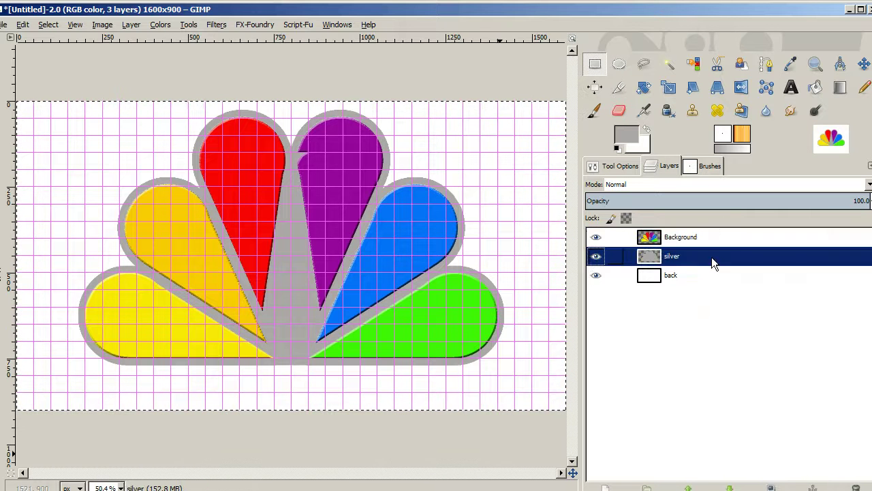
left_click(285, 26)
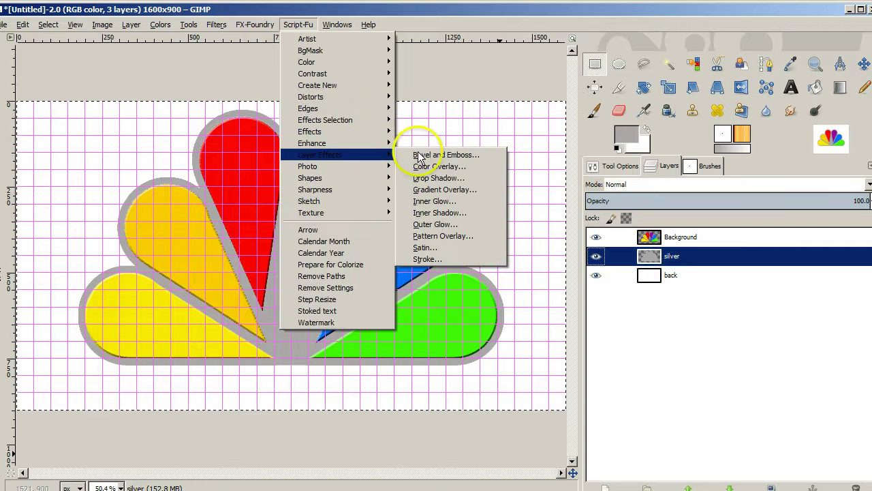
left_click(423, 156)
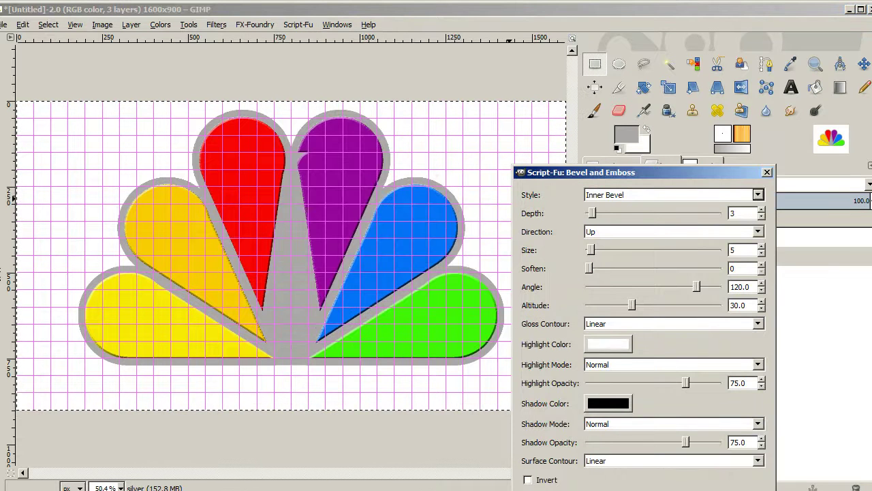
key("Return")
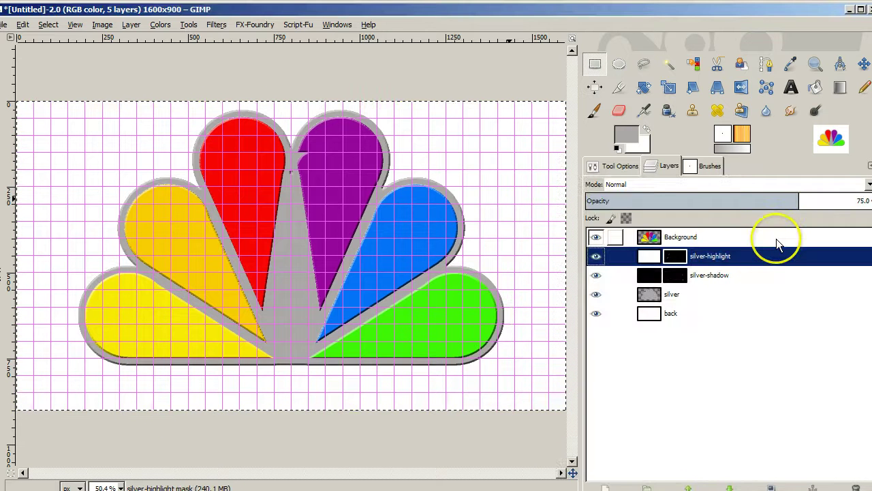
Merge the silver-highlight and silver-shadow layers down into the silver layer.
right_click(713, 254)
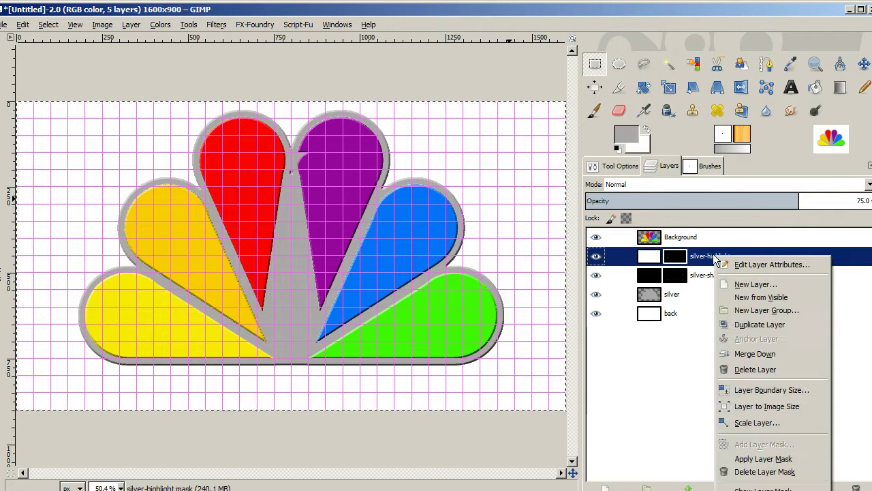
left_click(735, 354)
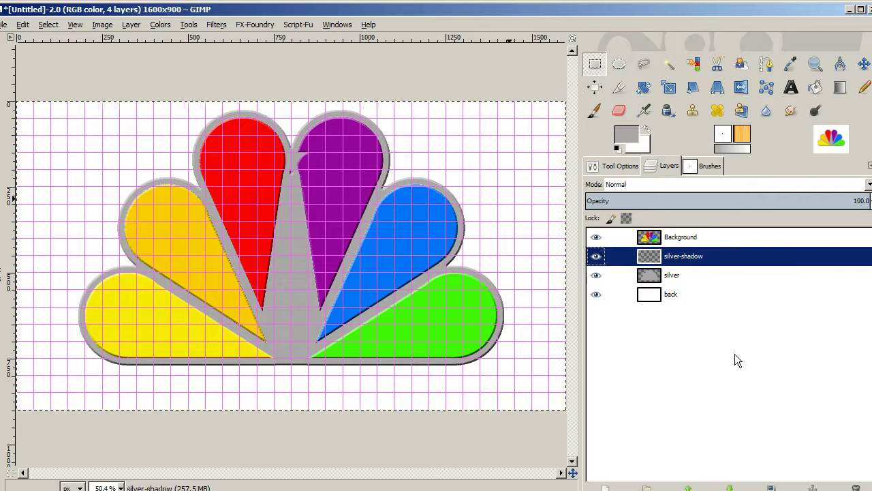
right_click(684, 255)
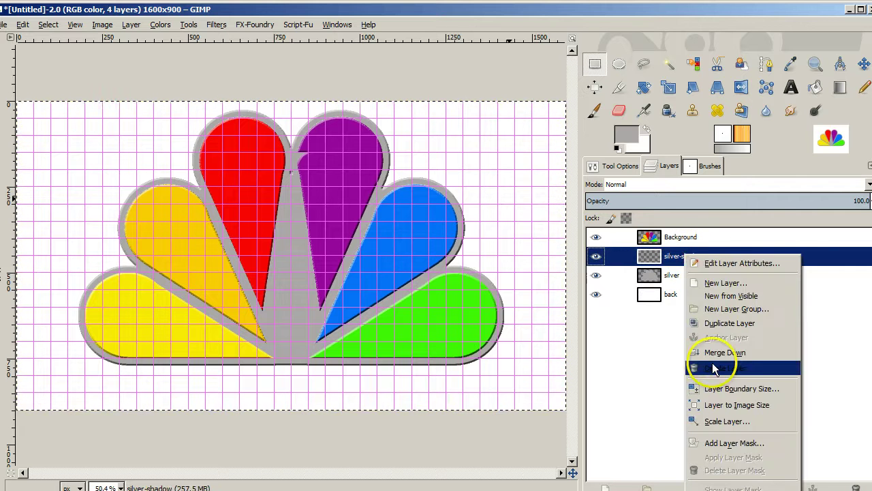
left_click(736, 355)
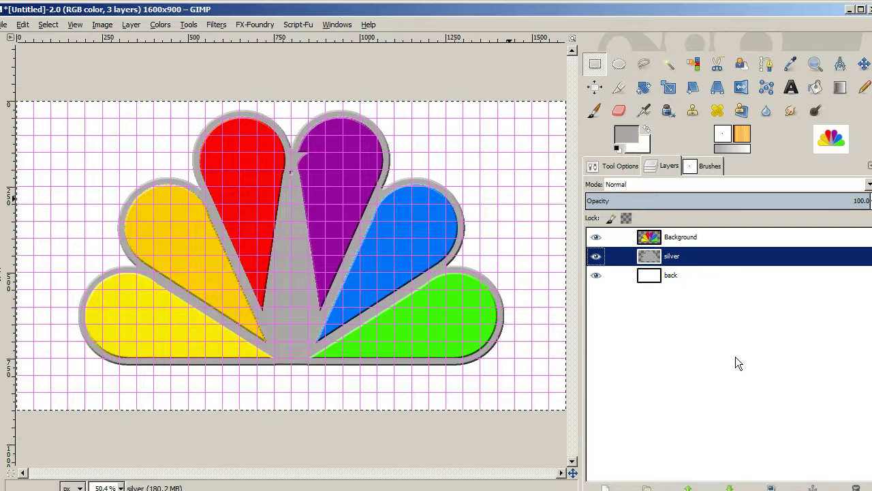
left_click(635, 337)
Select the six feathers from the Background layer's alpha and create a new transparent layer directly above the silver layer.
left_click(688, 242)
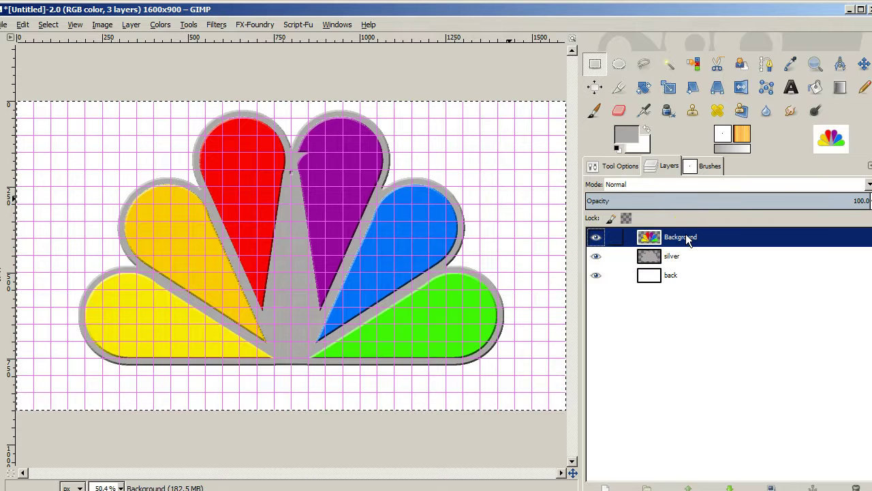
left_click(687, 237, "alt")
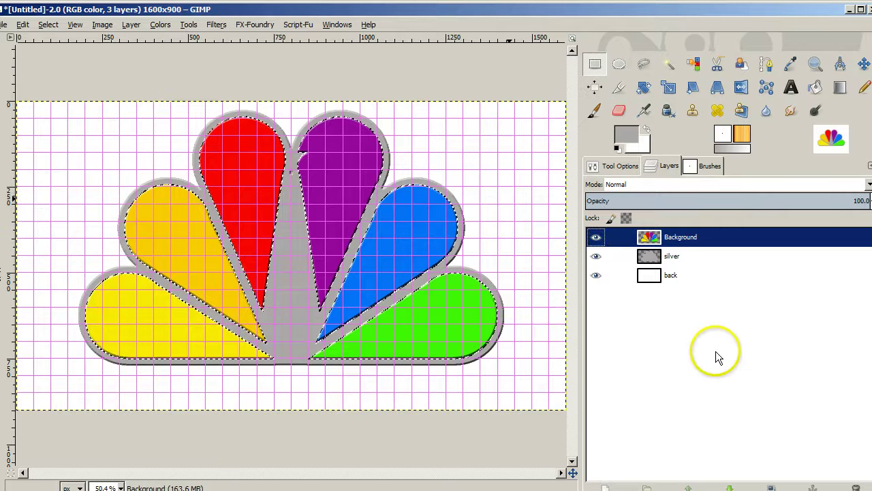
left_click(718, 255)
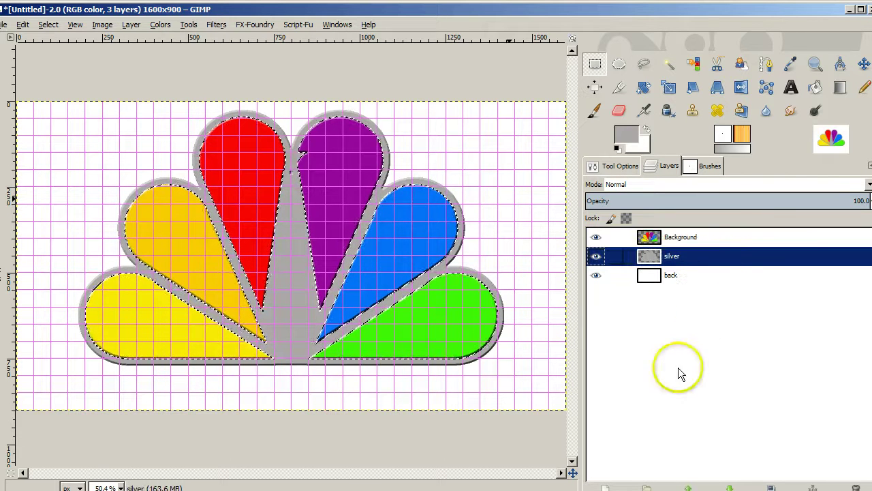
left_click(603, 487)
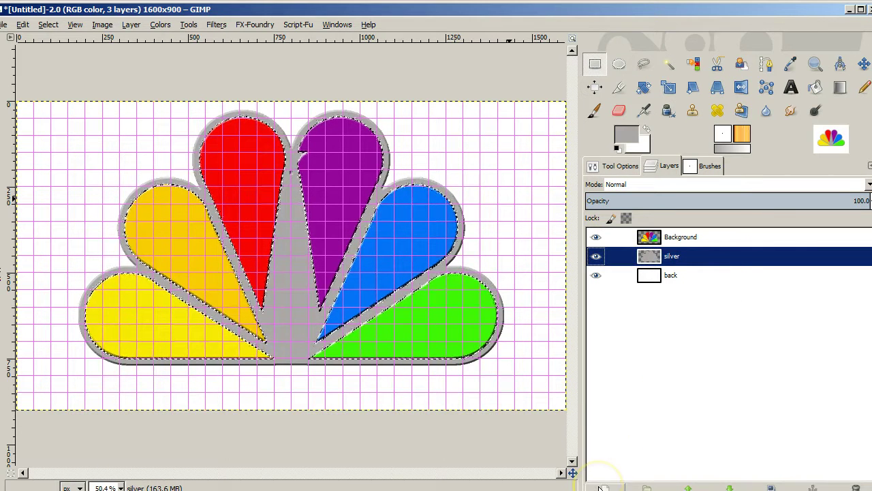
key("Return")
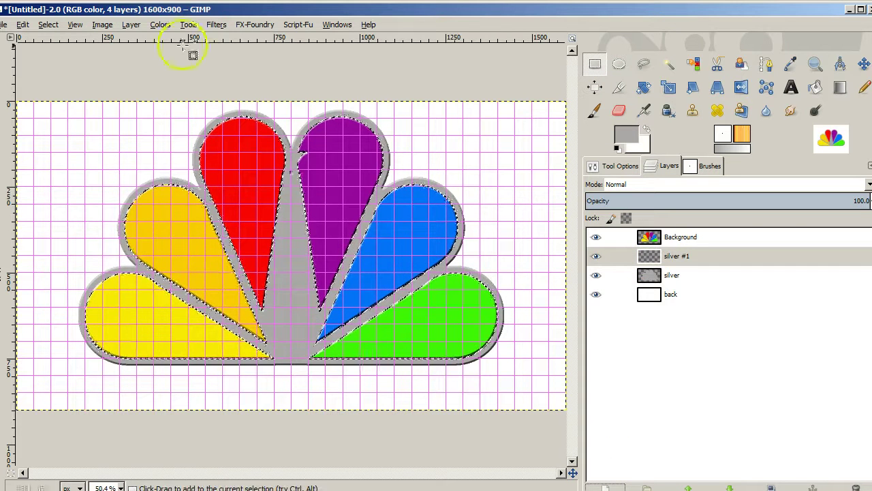
Grow the feather selection by 5 px.
left_click(45, 26)
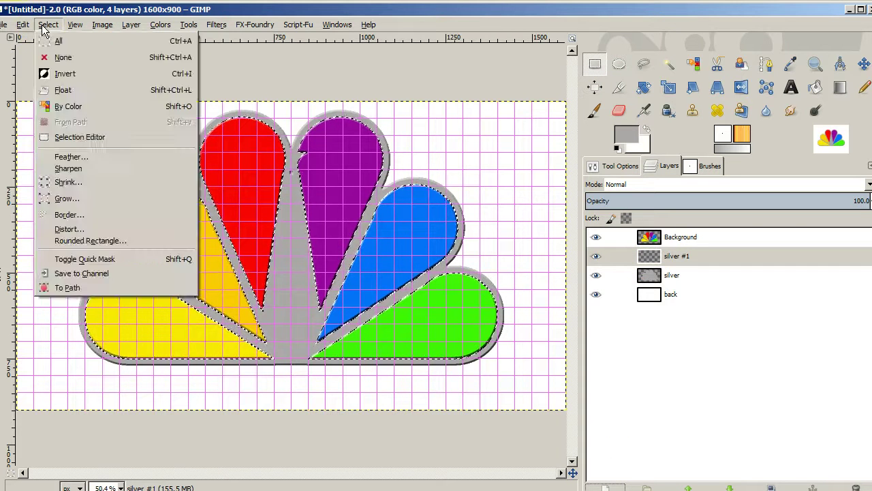
left_click(75, 198)
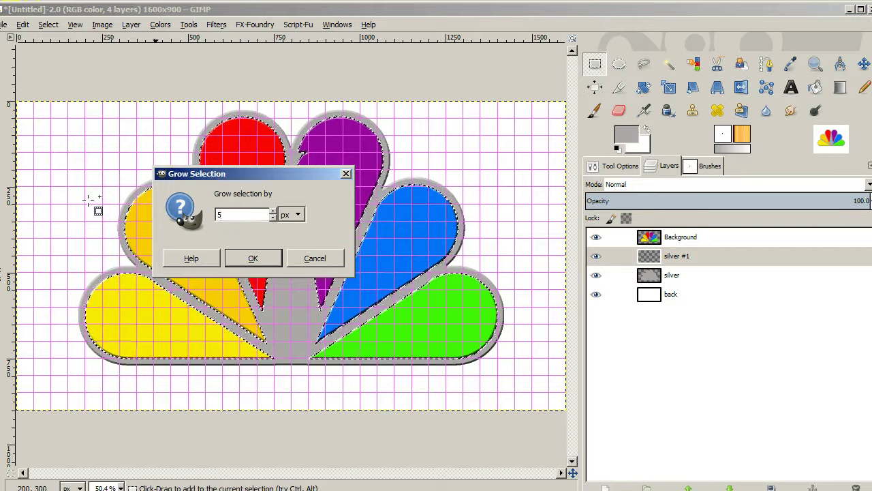
type("5")
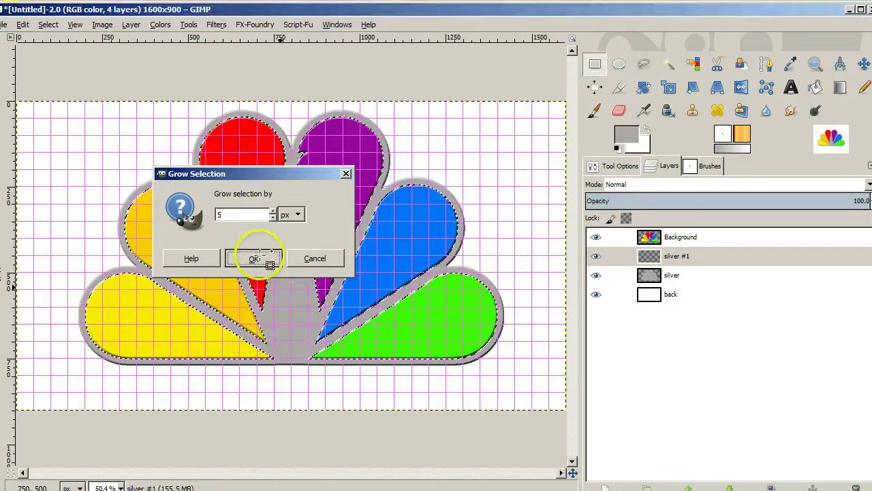
left_click(260, 259)
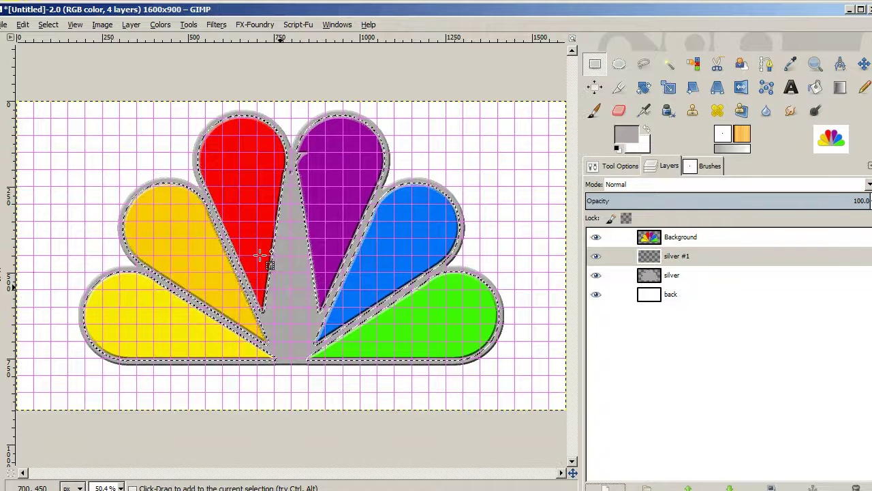
Reset the colours to default black and white and fill the grown feather selection with black on the silver #1 layer.
left_click(616, 149)
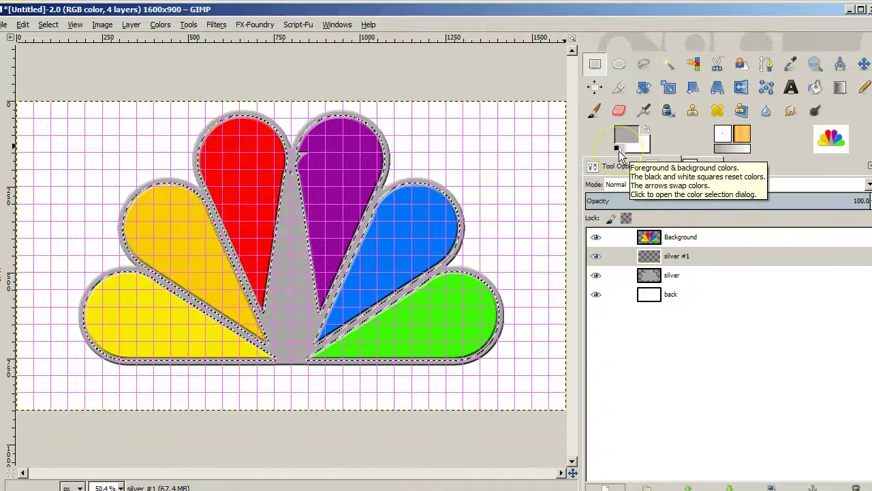
left_click(649, 145)
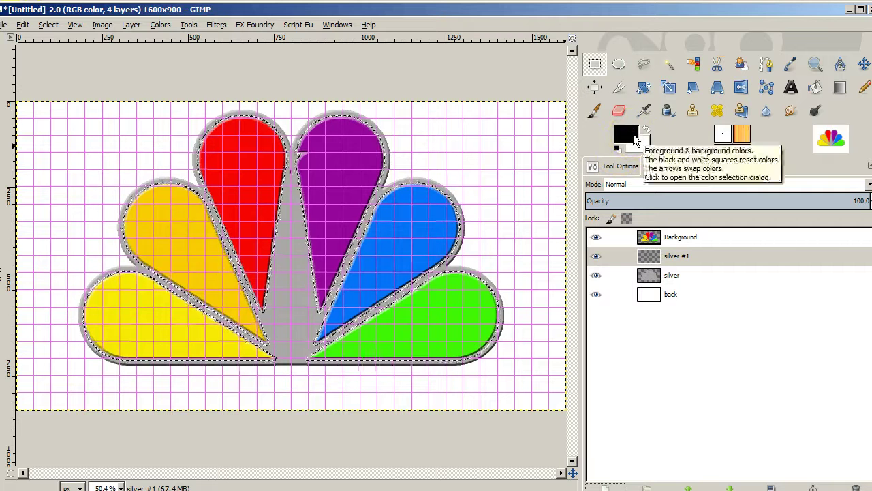
left_click(563, 141)
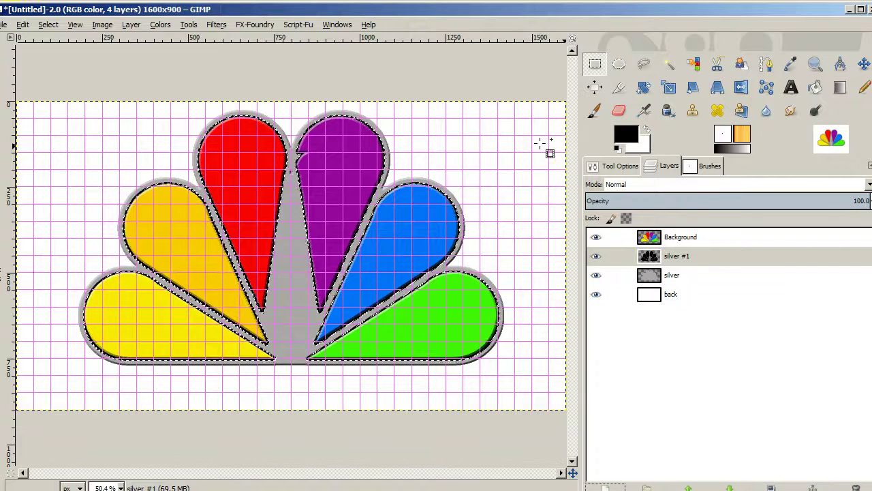
Select the silver layer's shape from its alpha and create a new transparent layer directly above the back layer.
left_click(670, 276)
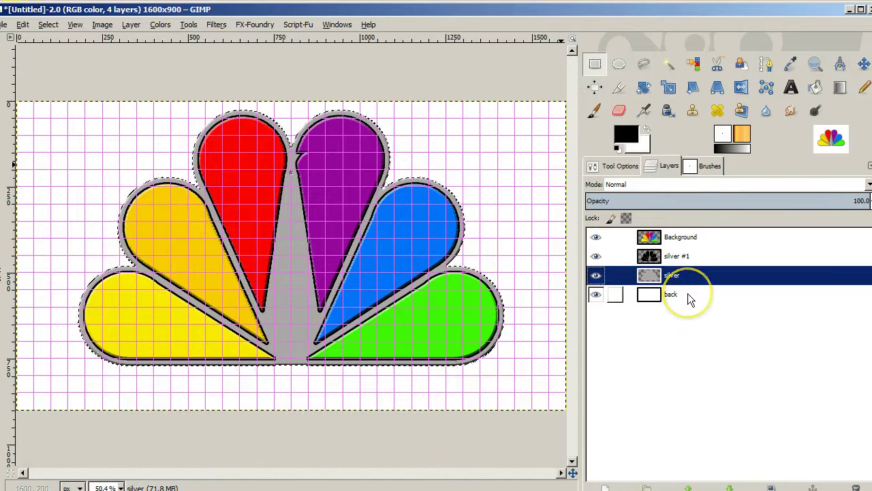
left_click(688, 295)
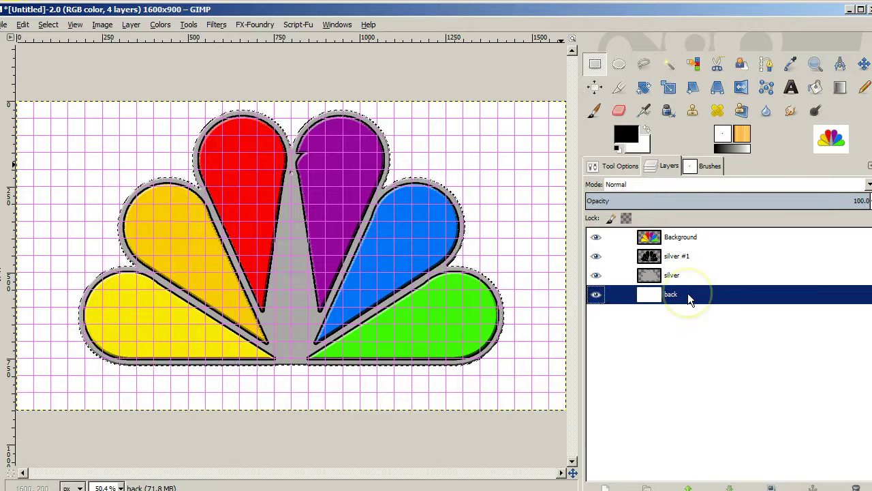
left_click(607, 488)
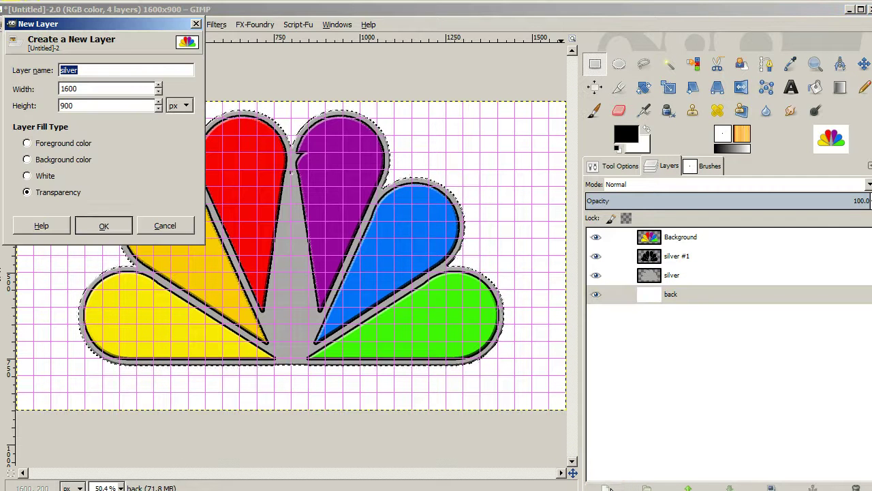
key("Return")
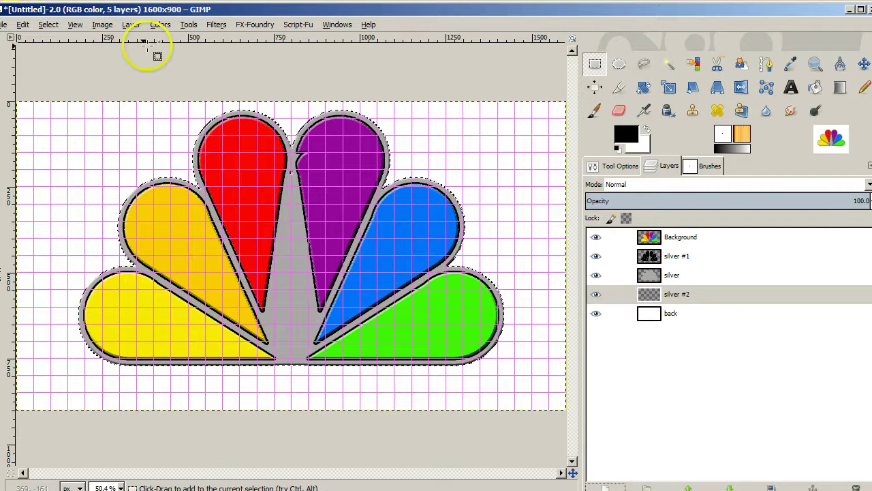
Grow the silver shape's selection by 10 px, fill it with black on the silver #2 layer, and select the whole canvas.
left_click(48, 26)
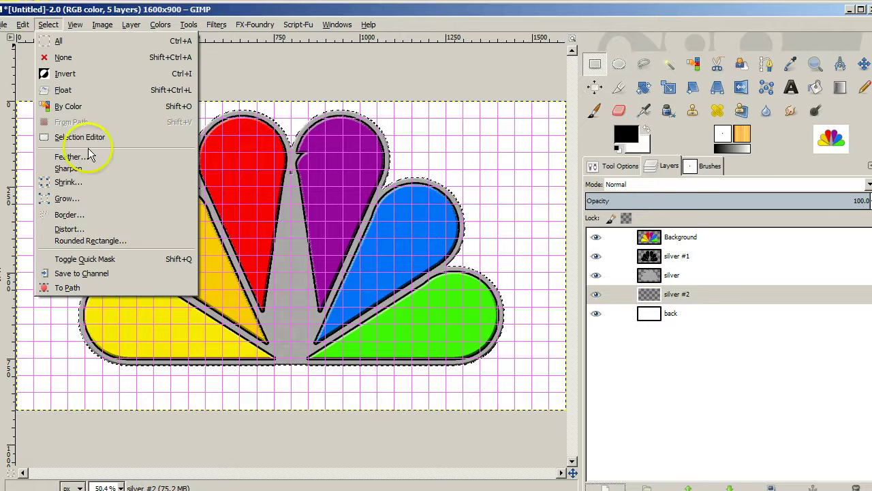
left_click(90, 202)
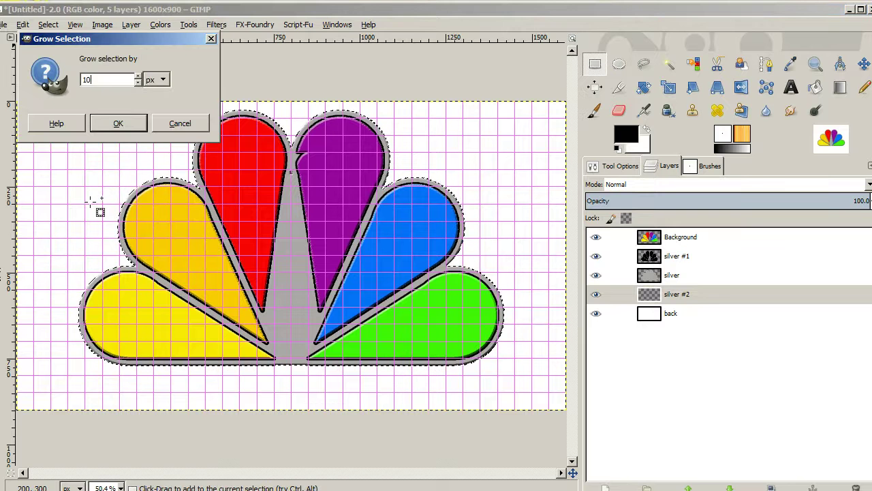
key("Return")
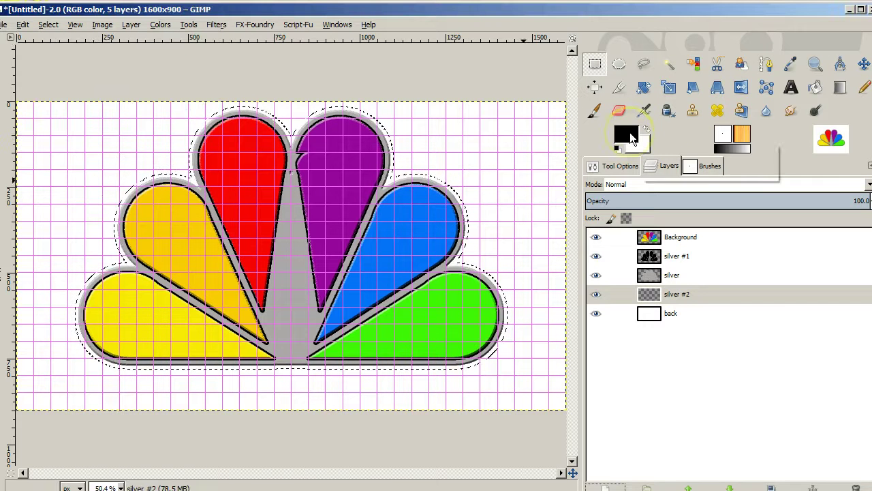
left_click_drag(543, 172, 538, 171)
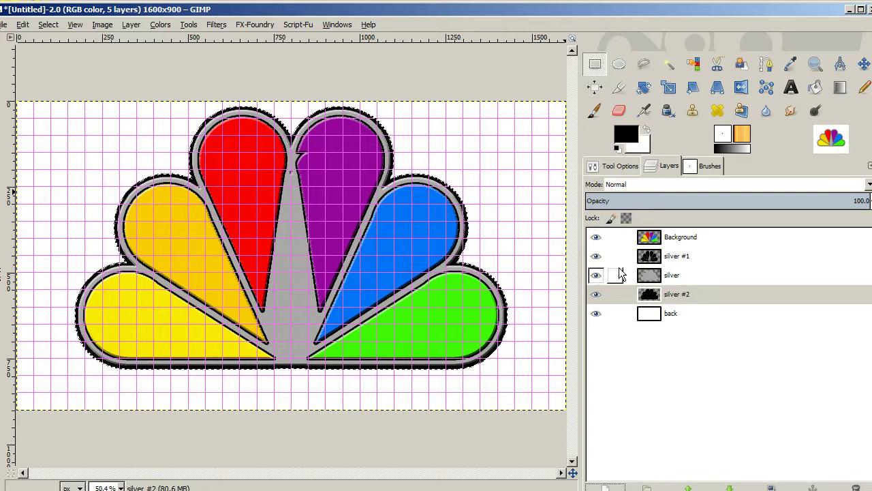
key("ctrl+a")
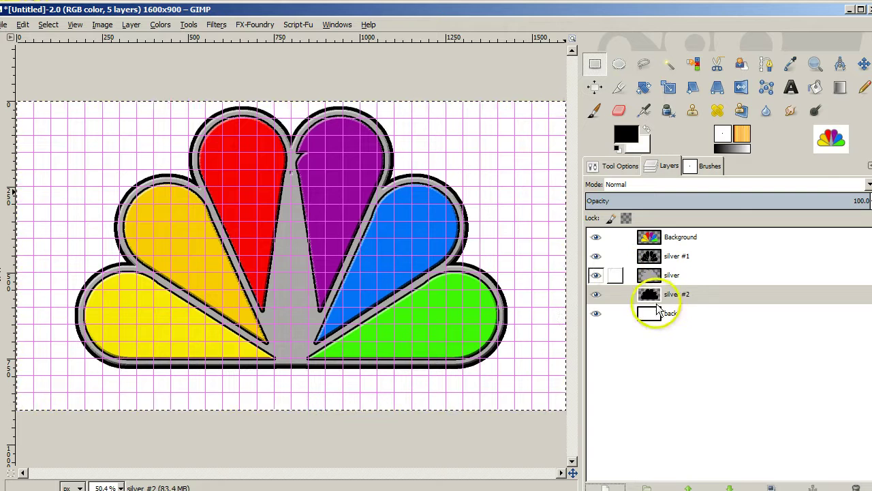
Make the back layer active and set the Text tool to Sans Bold, size 100 px, with centred justification.
left_click_drag(657, 308, 669, 320)
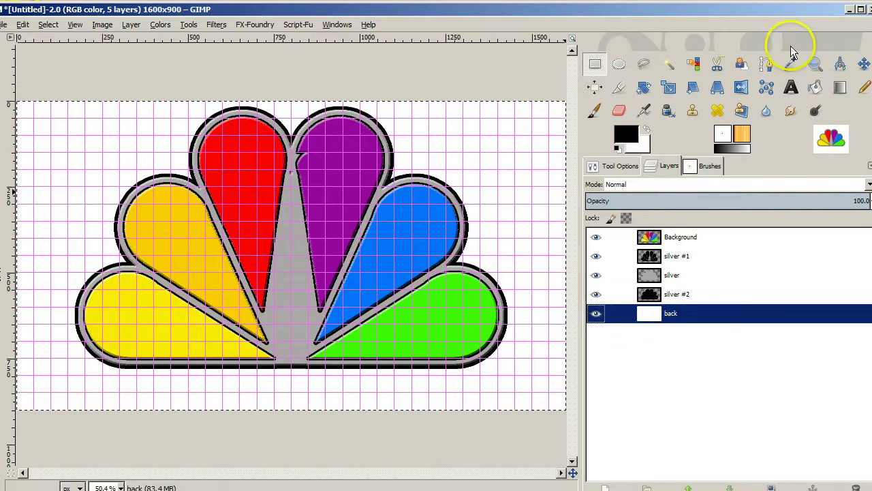
left_click(792, 87)
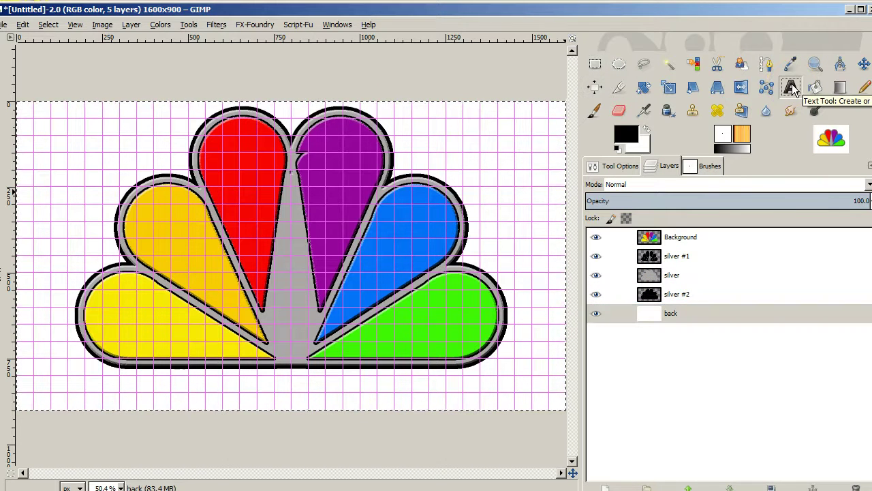
left_click(627, 167)
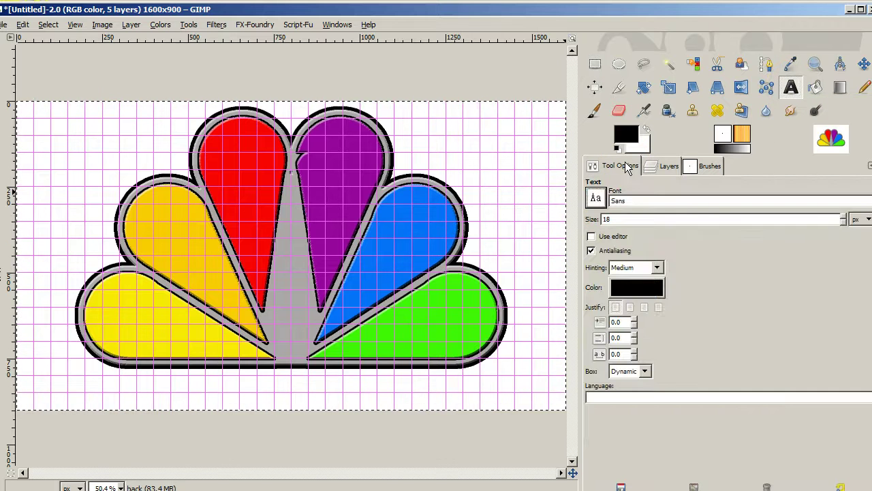
left_click(596, 198)
left_click(621, 242)
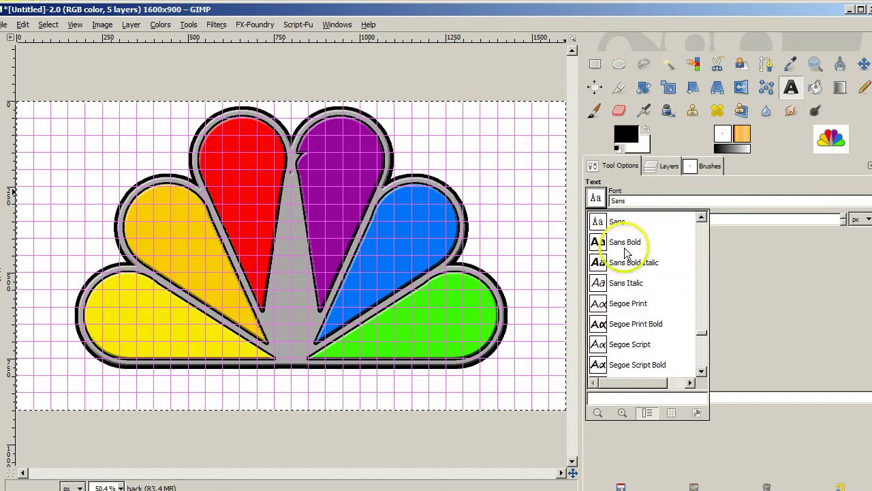
double_click(624, 244)
left_click(627, 217)
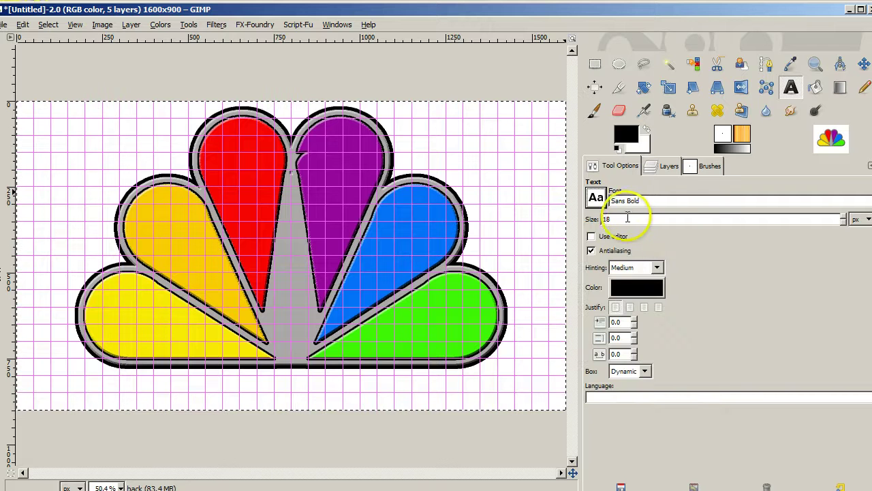
double_click(624, 218)
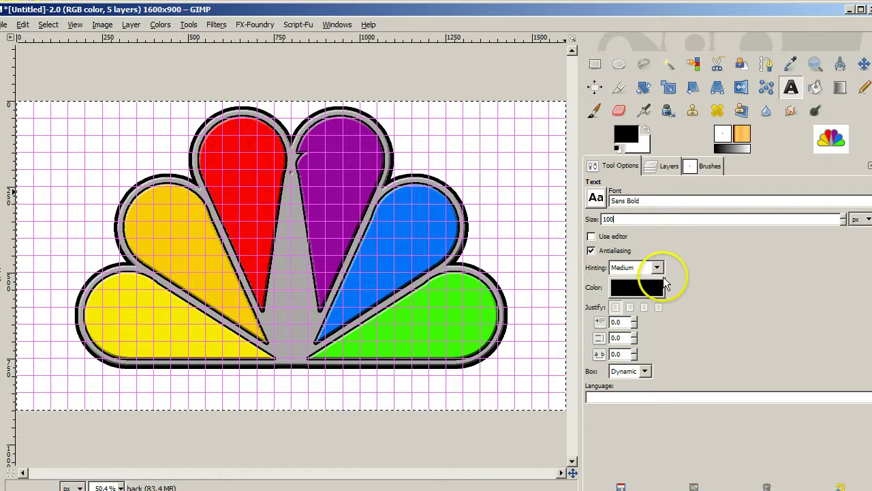
left_click(644, 308)
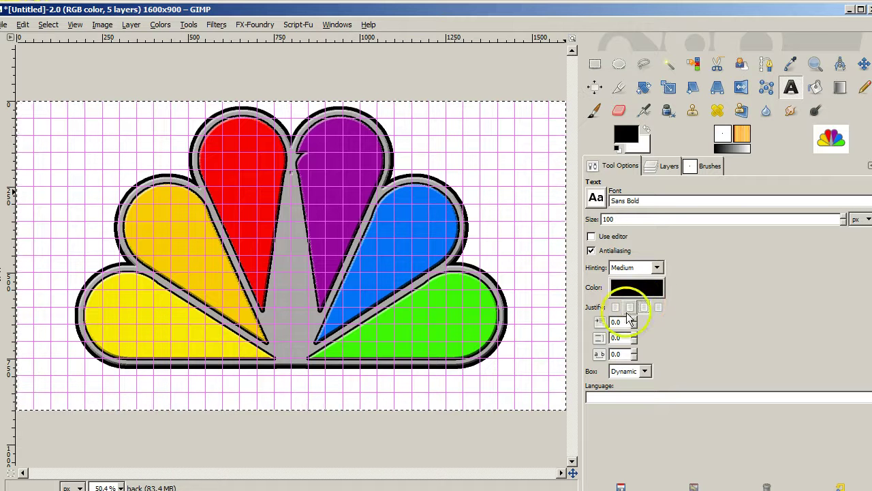
Draw a 1600 × 150 px text box across the canvas below the logo and enter "NBC Network" in it.
left_click(18, 359)
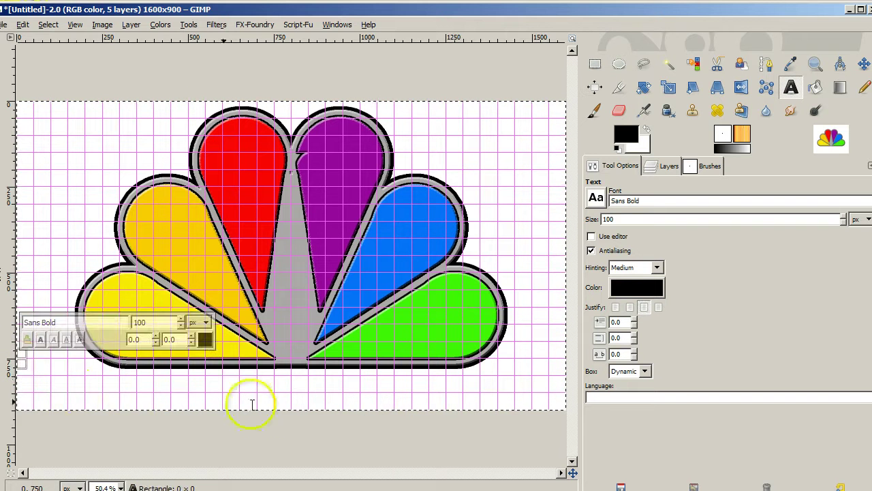
left_click_drag(252, 405, 562, 408)
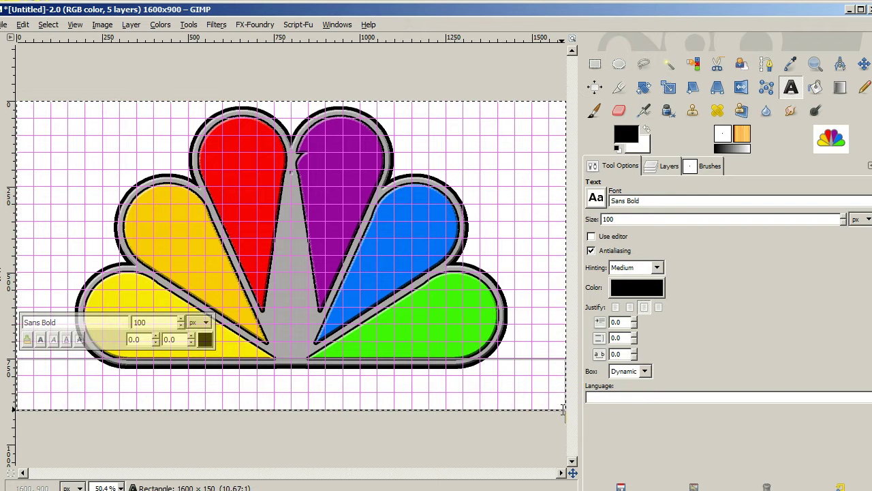
type("NB")
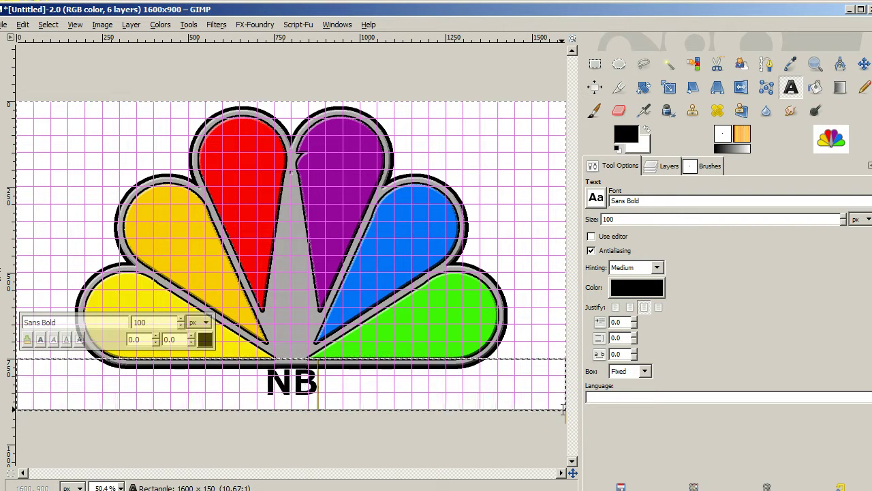
type("C N")
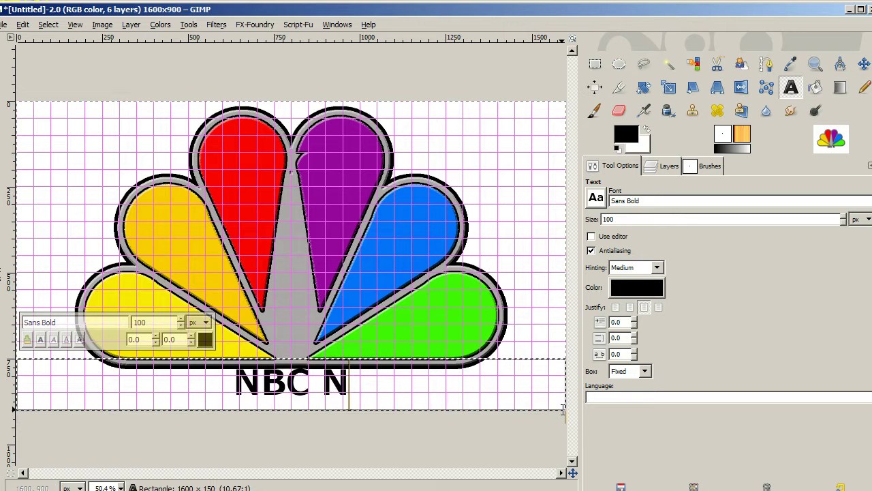
type("etw")
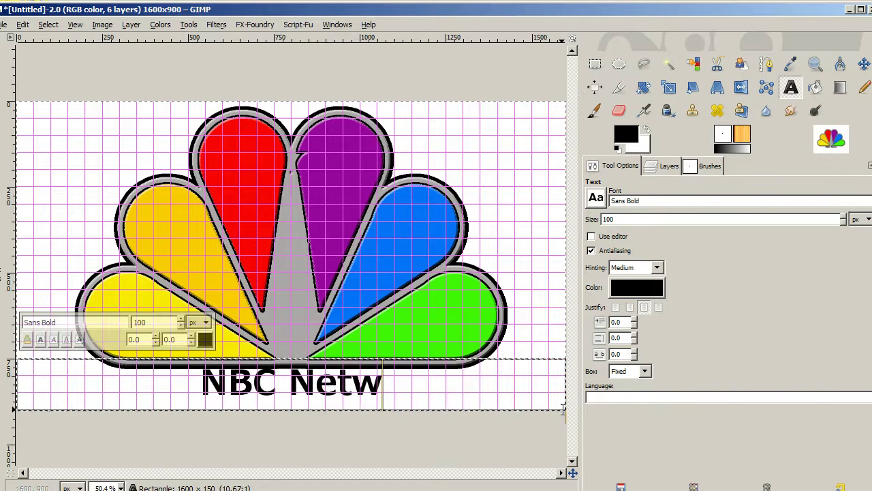
type("ork")
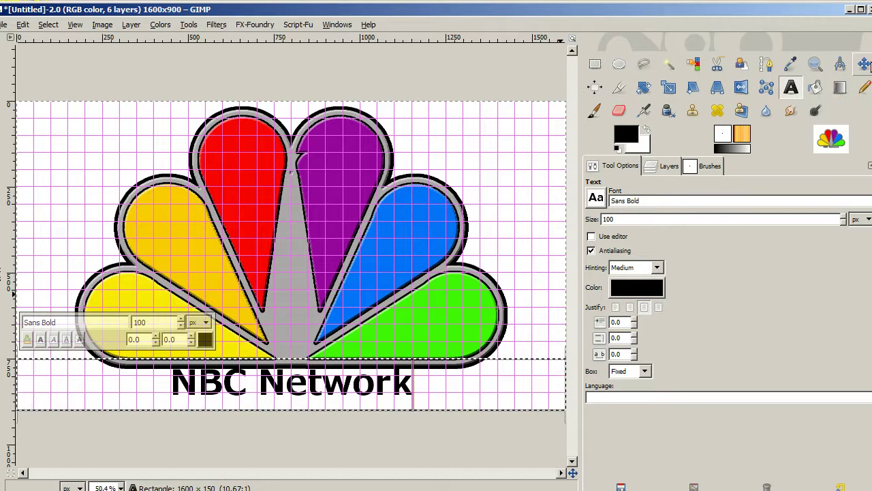
Move the NBC Network text layer straight down by about 25 px.
left_click(865, 64)
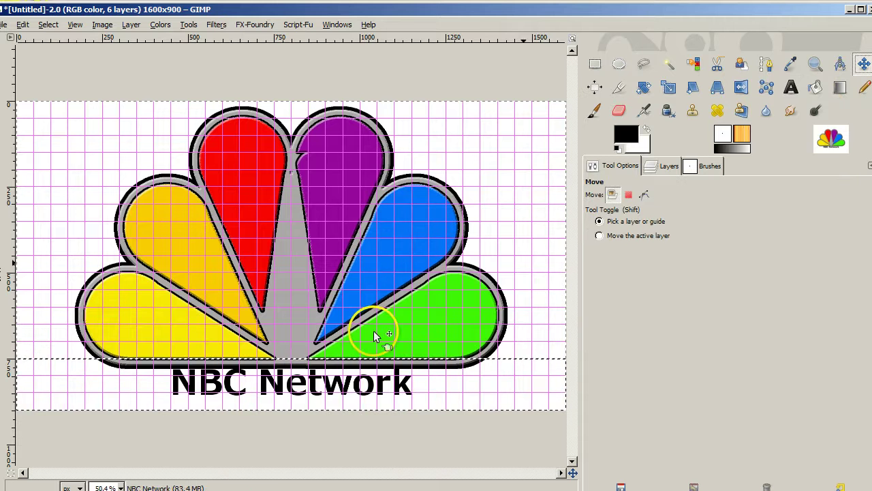
left_click(329, 382)
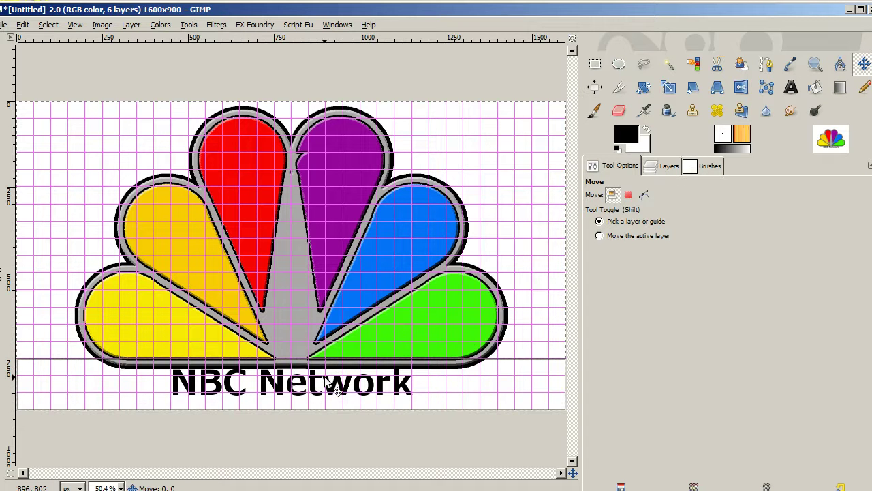
mouse_move(329, 383)
left_mouse_down()
mouse_move(329, 392)
mouse_move(325, 383)
left_mouse_up()
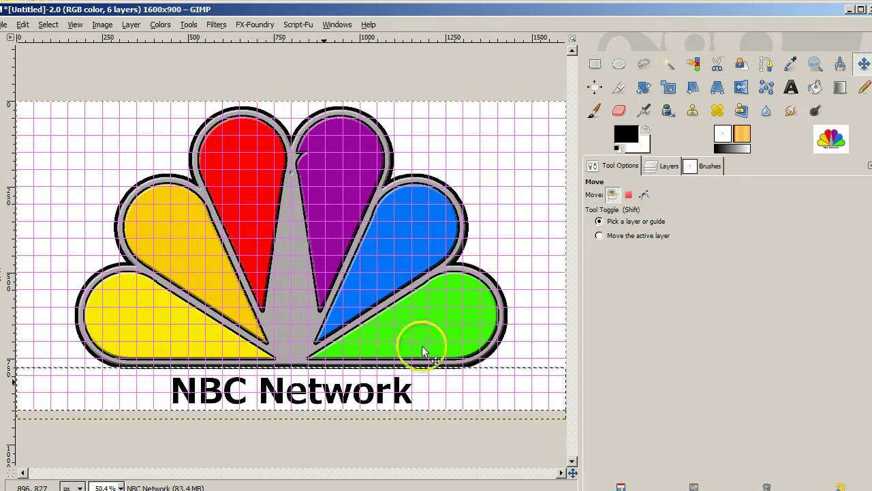
Make the back layer active and swap the colours to a white foreground and black background.
left_click(667, 166)
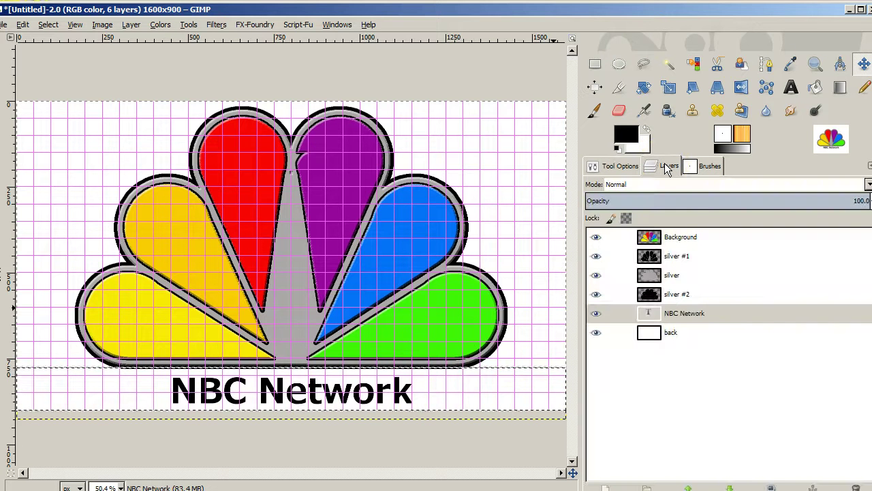
left_click(682, 331)
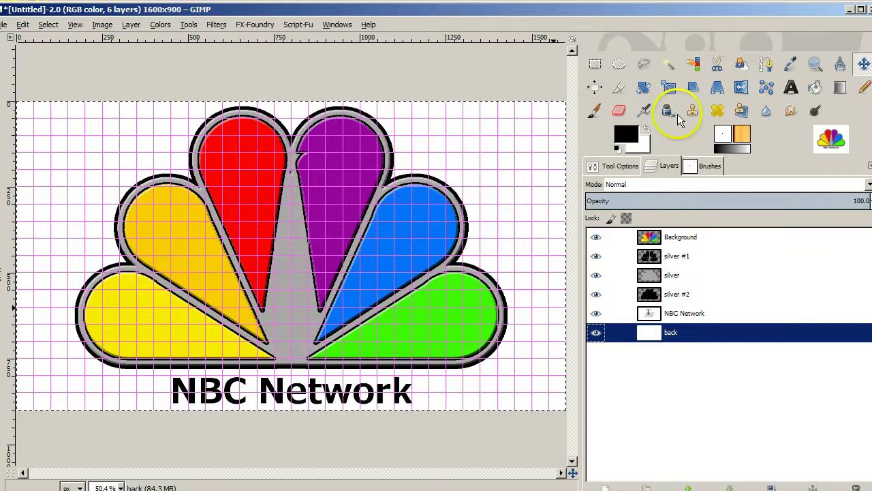
left_click(648, 129)
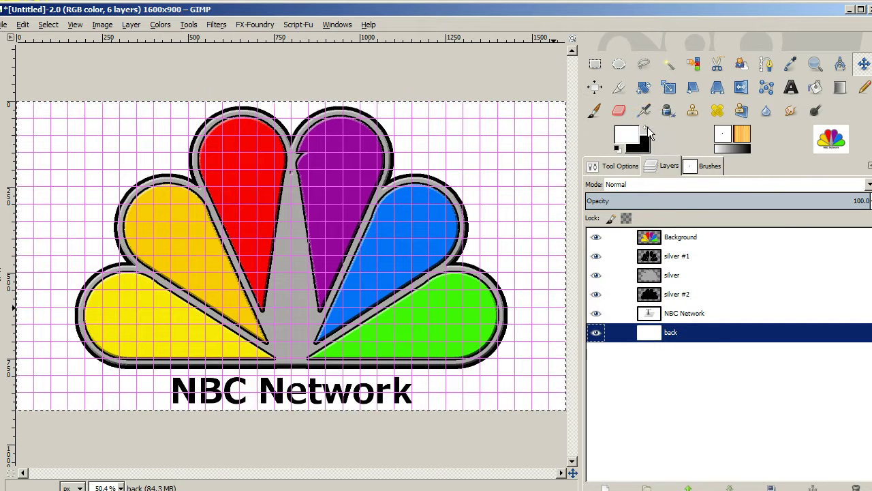
Fill the back layer with a radial FG to BG gradient, offset 54.7, from the logo's grey centre at 800, 550 to the canvas's upper-right corner.
left_click(845, 95)
left_click(611, 171)
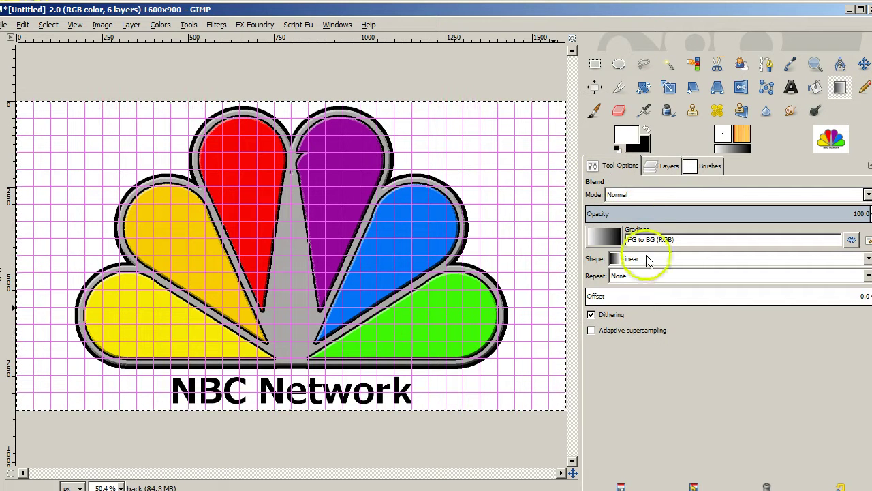
left_click(648, 258)
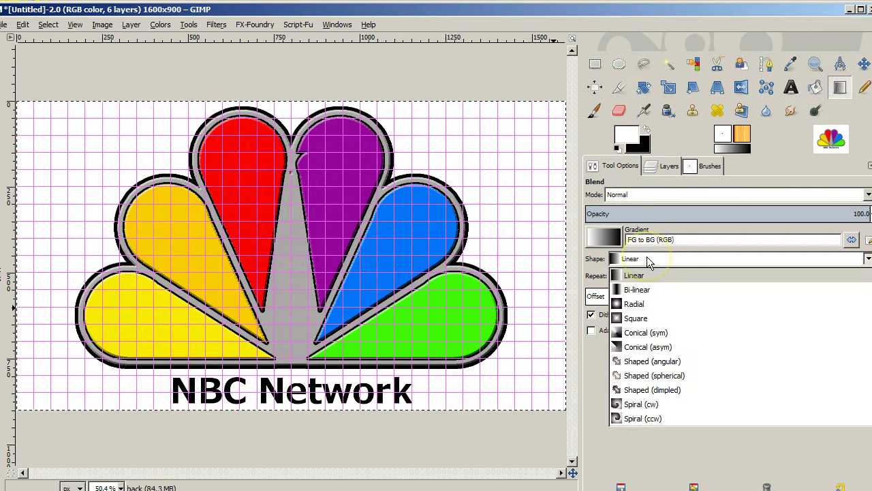
left_click(648, 304)
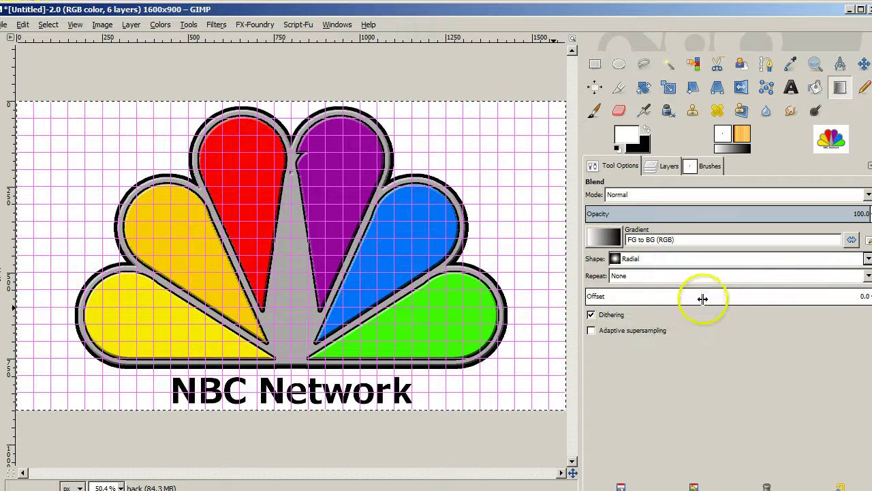
left_click(743, 297)
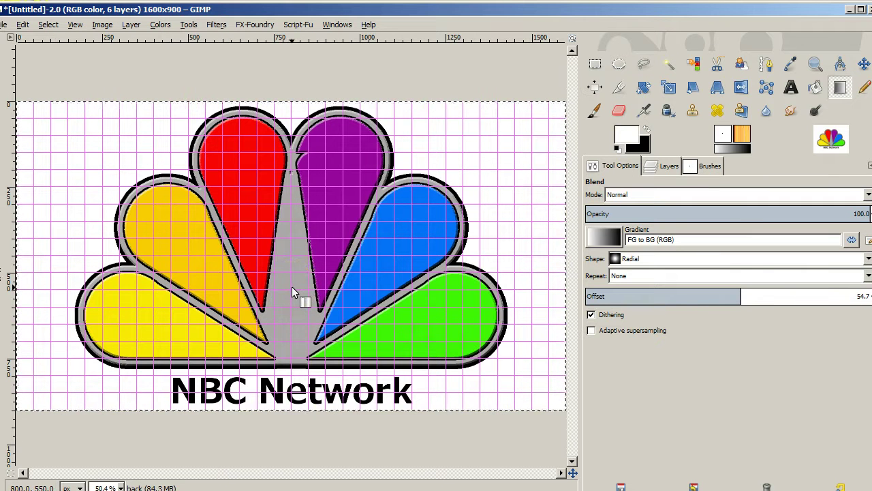
left_click_drag(291, 291, 564, 100)
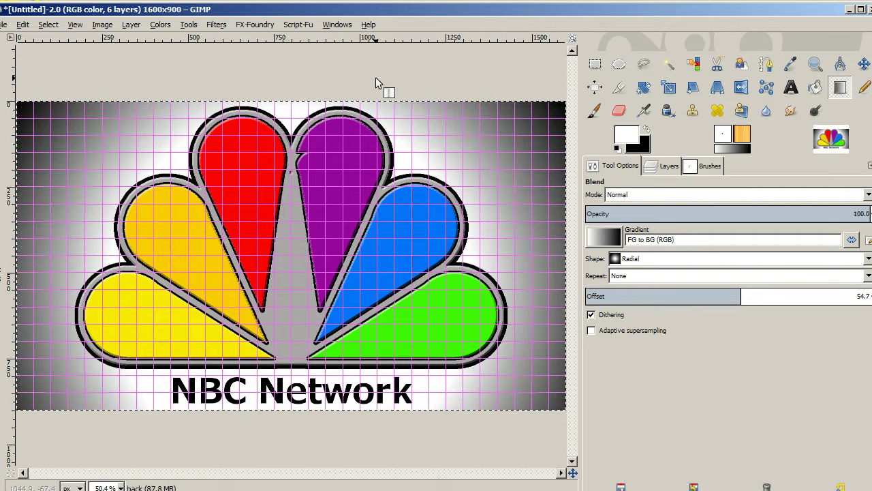
left_click(467, 180)
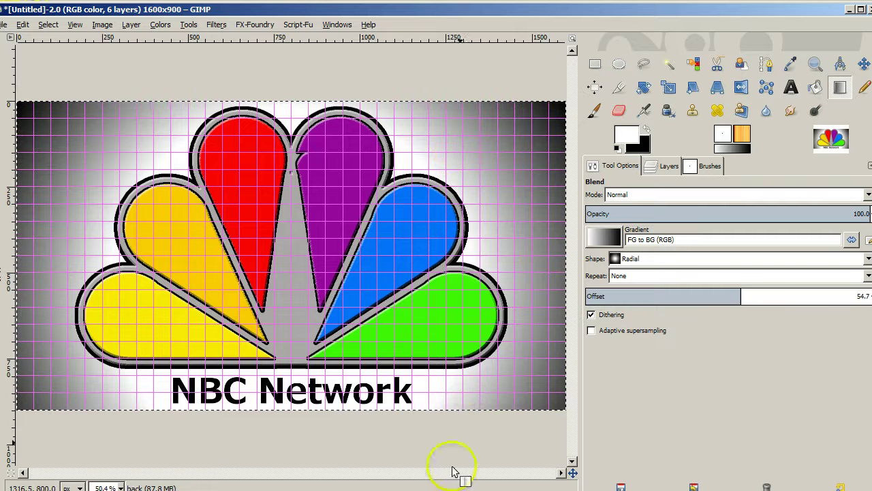